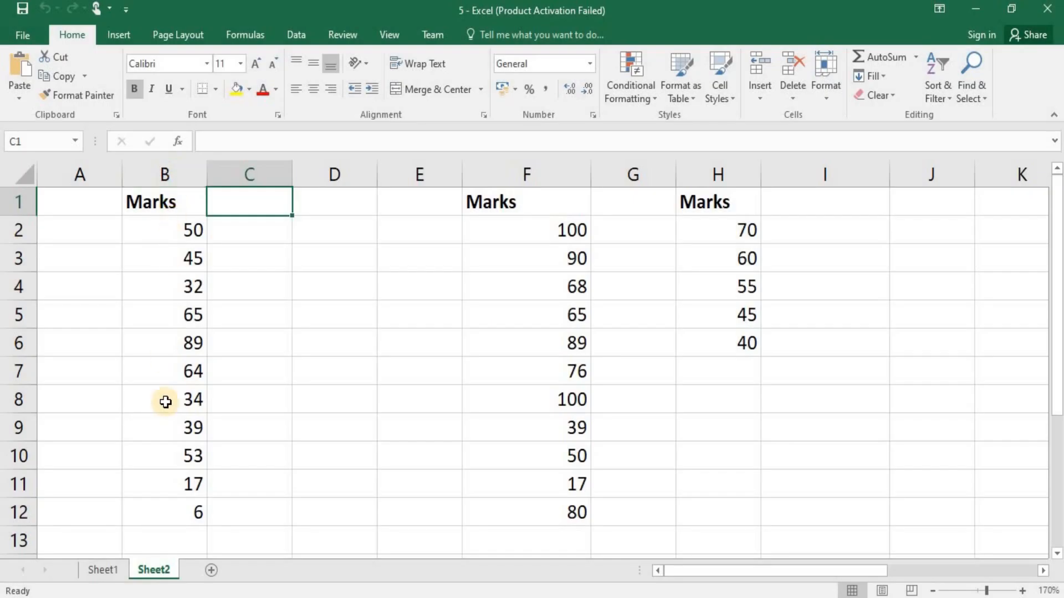
{"action": "left_click", "coordinate": [193, 451]}
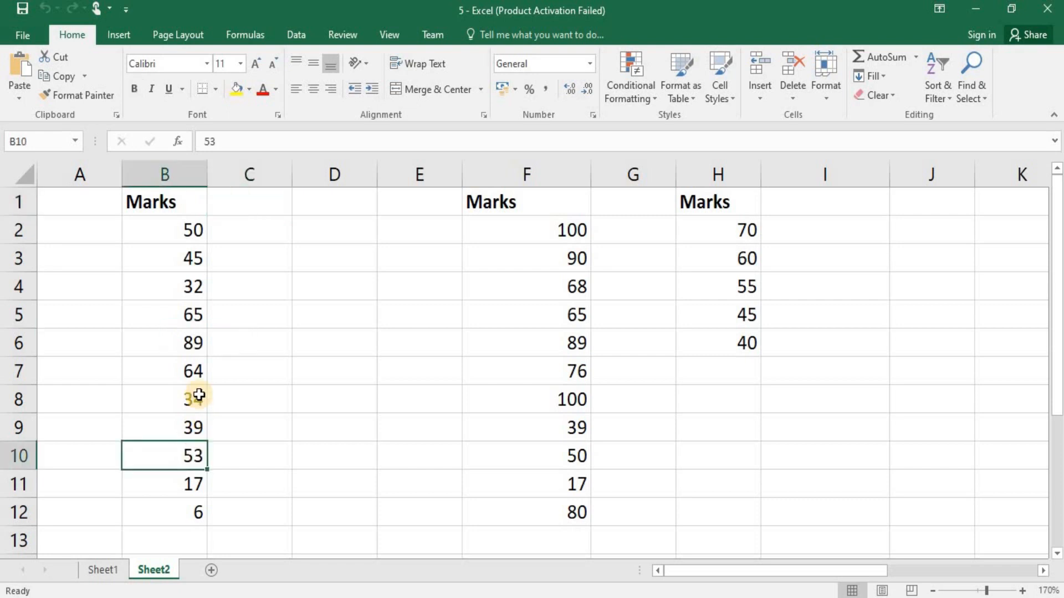
{"action": "left_click", "coordinate": [194, 295]}
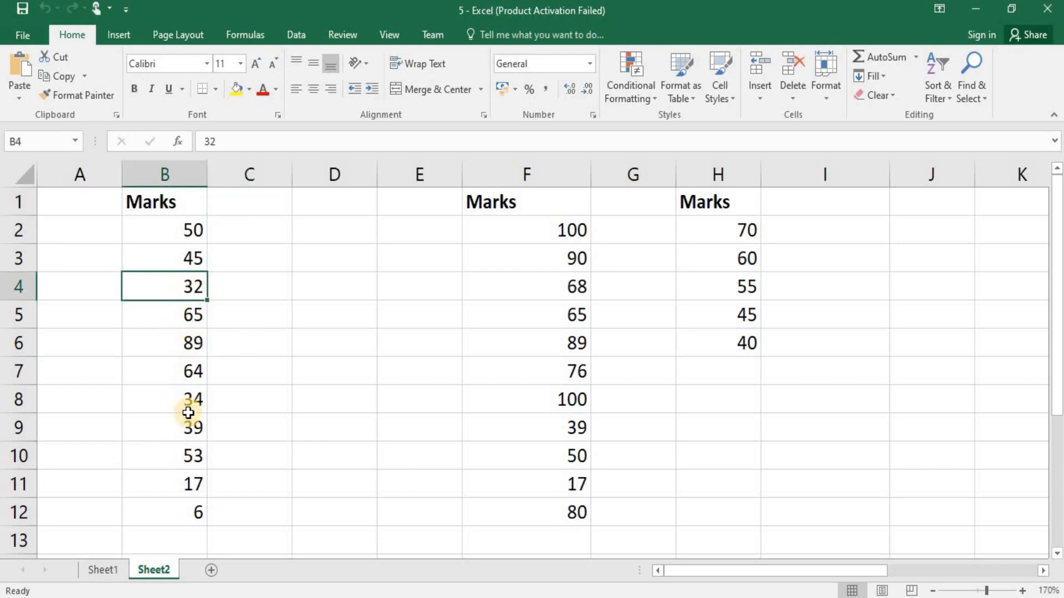
{"action": "left_click", "coordinate": [189, 409]}
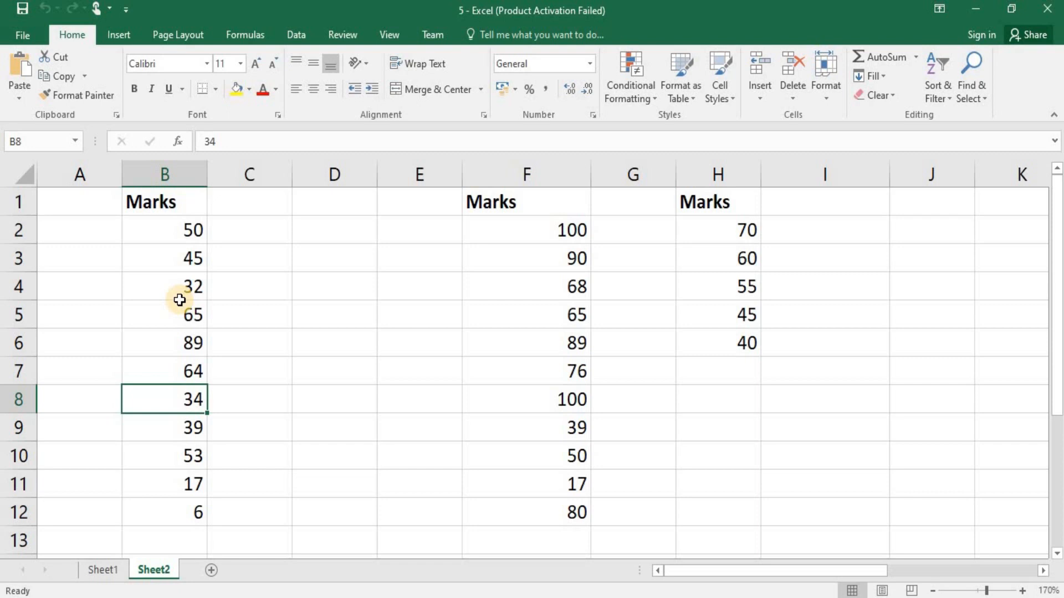
Create a Less Than highlight rule for the Marks range B1:B12 with 35 as the threshold
{"action": "key", "text": "ctrl+Up"}
{"action": "key", "text": "Down"}
{"action": "key", "text": "Up"}
{"action": "key", "text": "ctrl+shift+Down"}
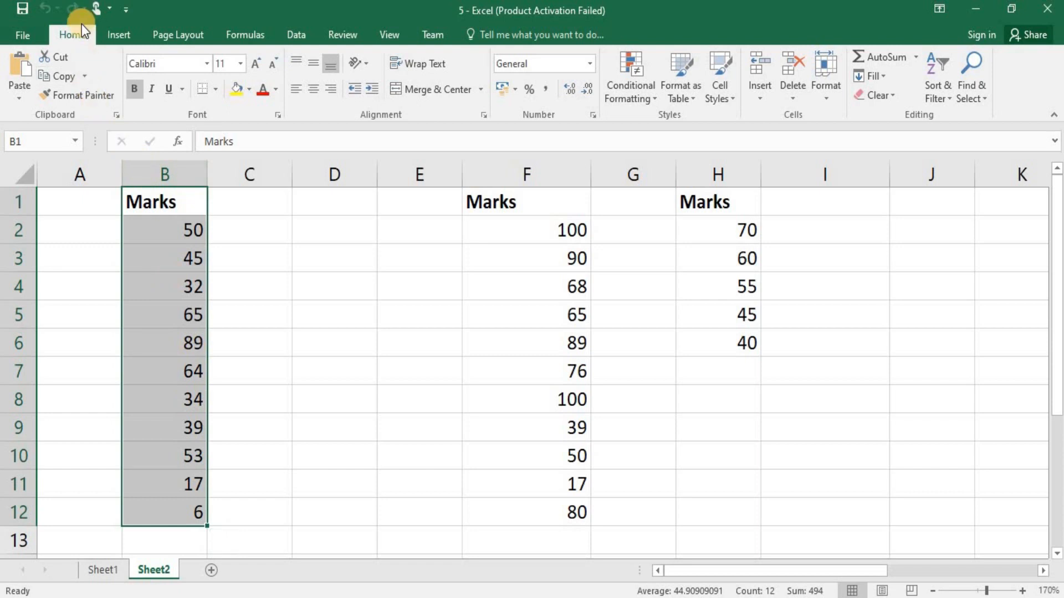
{"action": "left_click", "coordinate": [652, 92]}
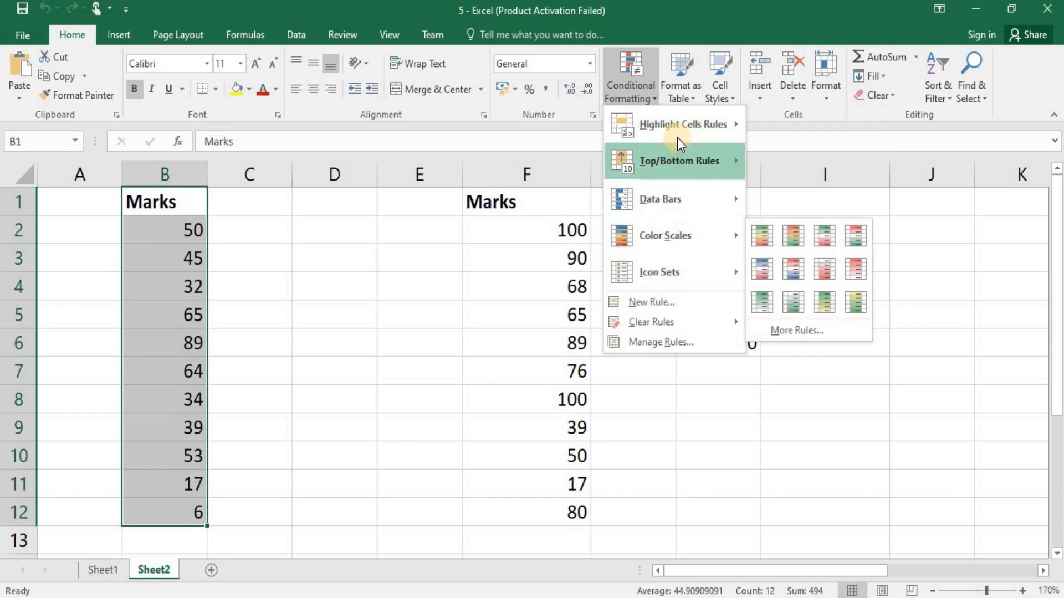
{"action": "mouse_move", "coordinate": [677, 134]}
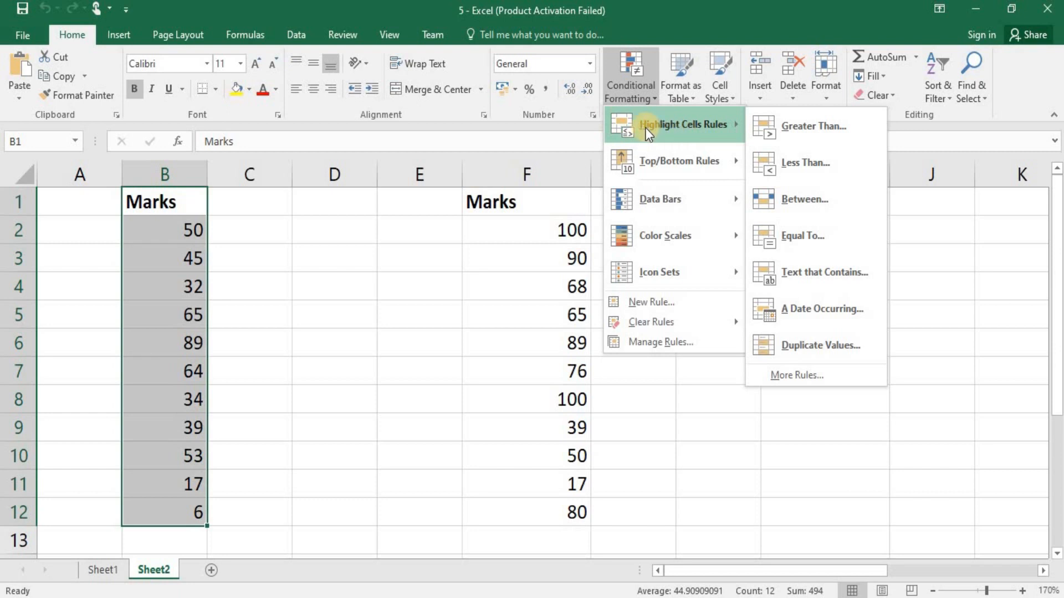
{"action": "left_click", "coordinate": [793, 165]}
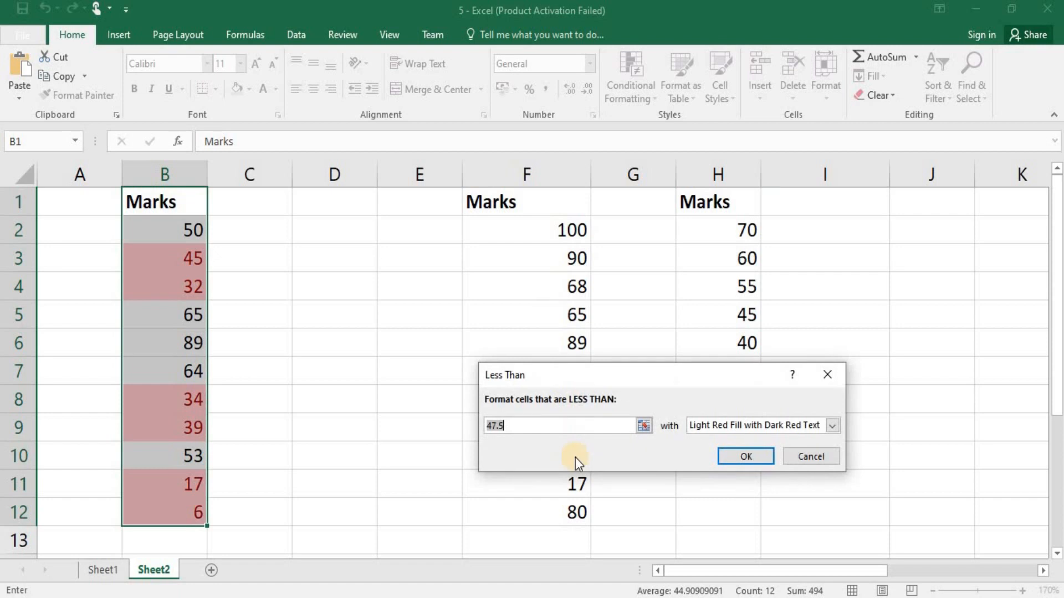
{"action": "left_click", "coordinate": [530, 422]}
{"action": "key", "text": "BackSpace"}
{"action": "key", "text": "BackSpace"}
{"action": "key", "text": "BackSpace"}
{"action": "key", "text": "BackSpace"}
{"action": "type", "text": "35"}
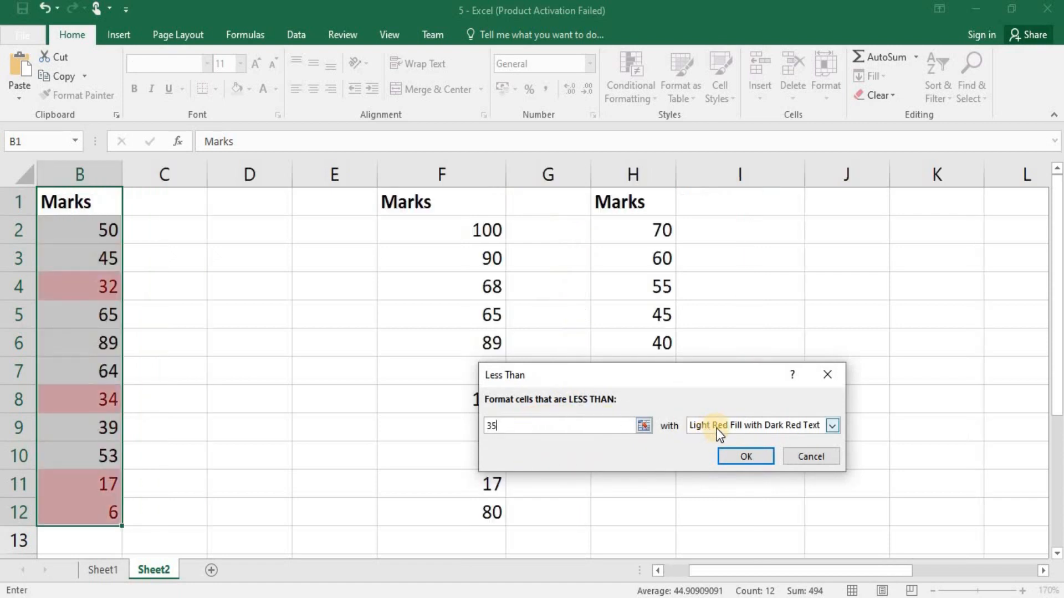
Give the Less Than rule the Light Red Fill format and apply it
{"action": "left_click", "coordinate": [716, 428]}
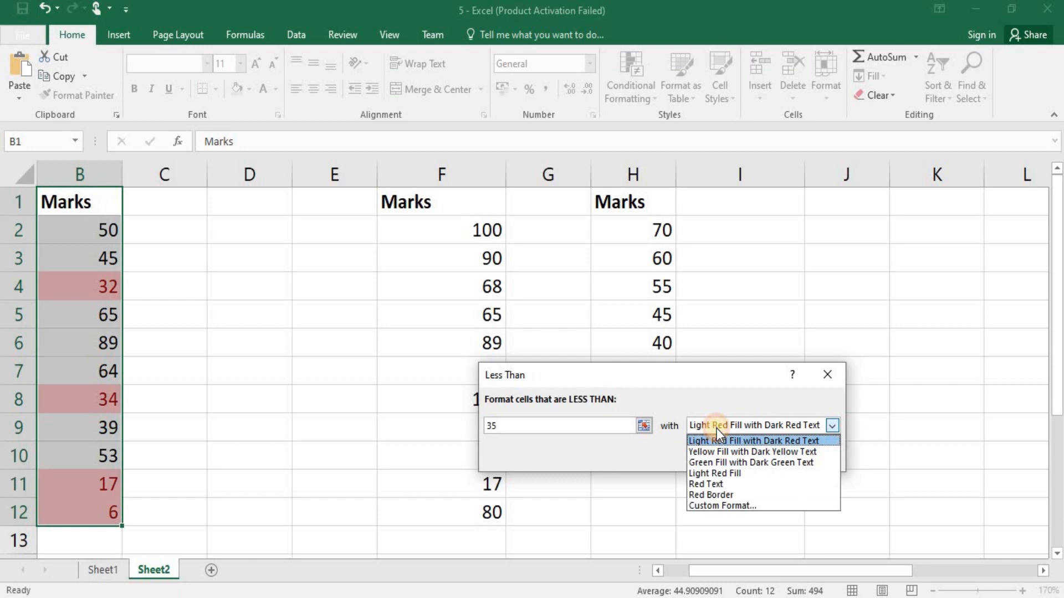
{"action": "left_click", "coordinate": [769, 439]}
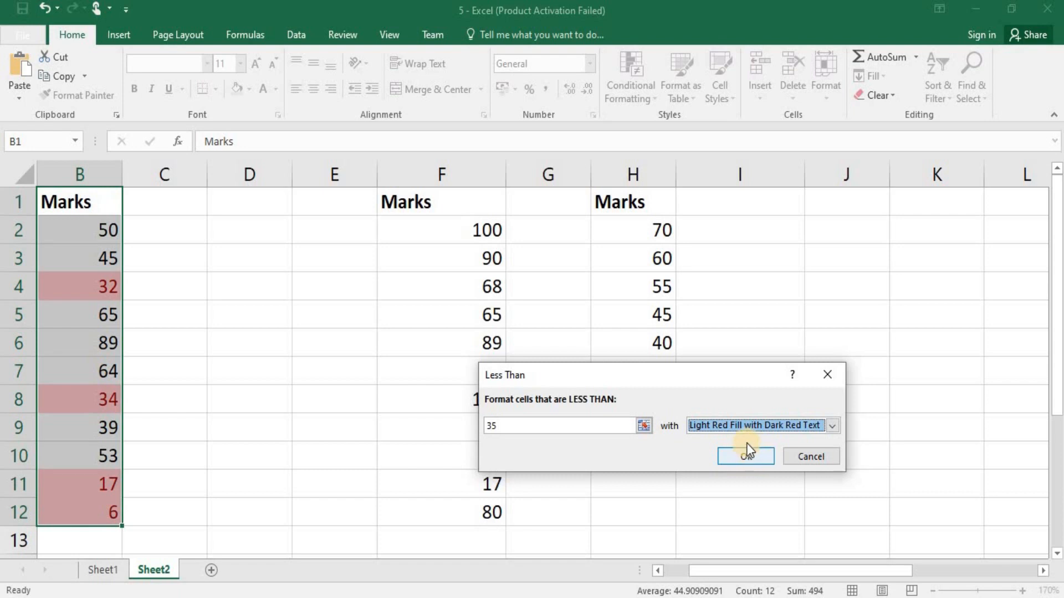
{"action": "left_click", "coordinate": [774, 430]}
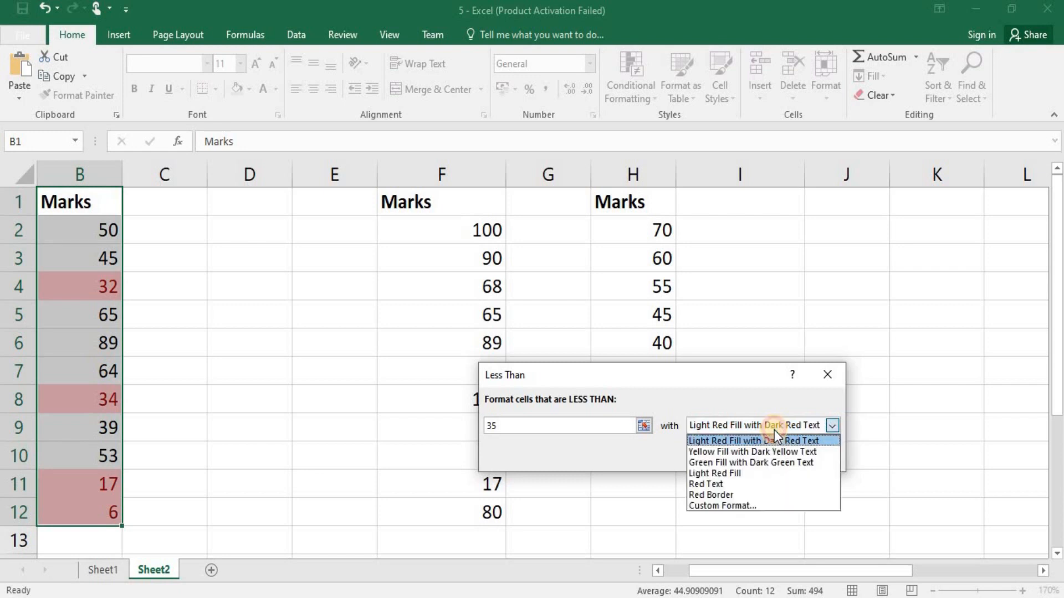
{"action": "left_click", "coordinate": [757, 471]}
{"action": "left_click", "coordinate": [751, 458]}
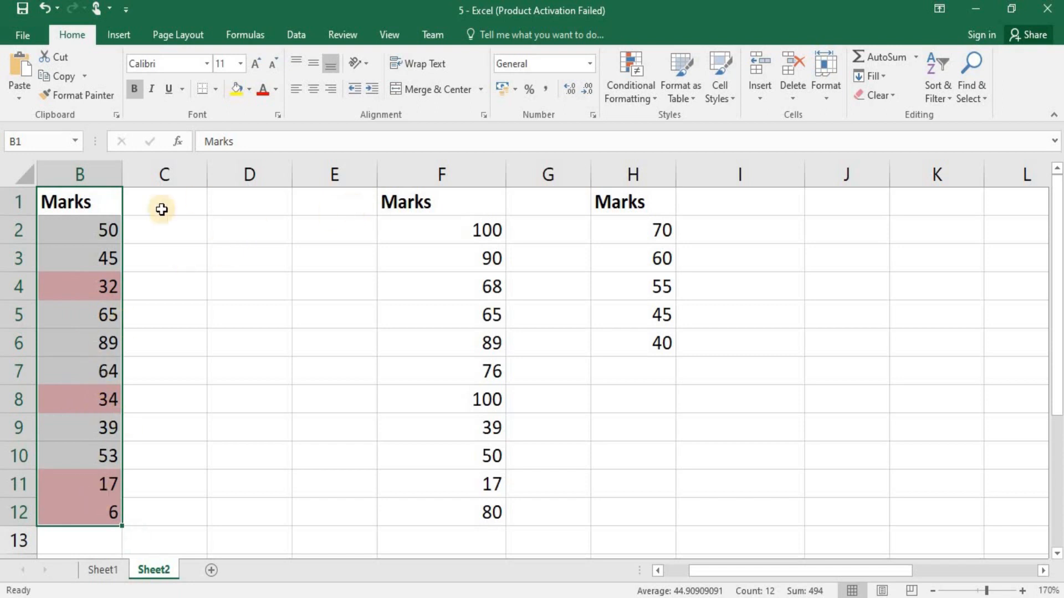
Change the mark in cell B5 to 25 to test the highlight rule
{"action": "left_click", "coordinate": [101, 208]}
{"action": "key", "text": "Left"}
{"action": "key", "text": "Right"}
{"action": "key", "text": "Down"}
{"action": "key", "text": "Down"}
{"action": "key", "text": "Down"}
{"action": "key", "text": "Down"}
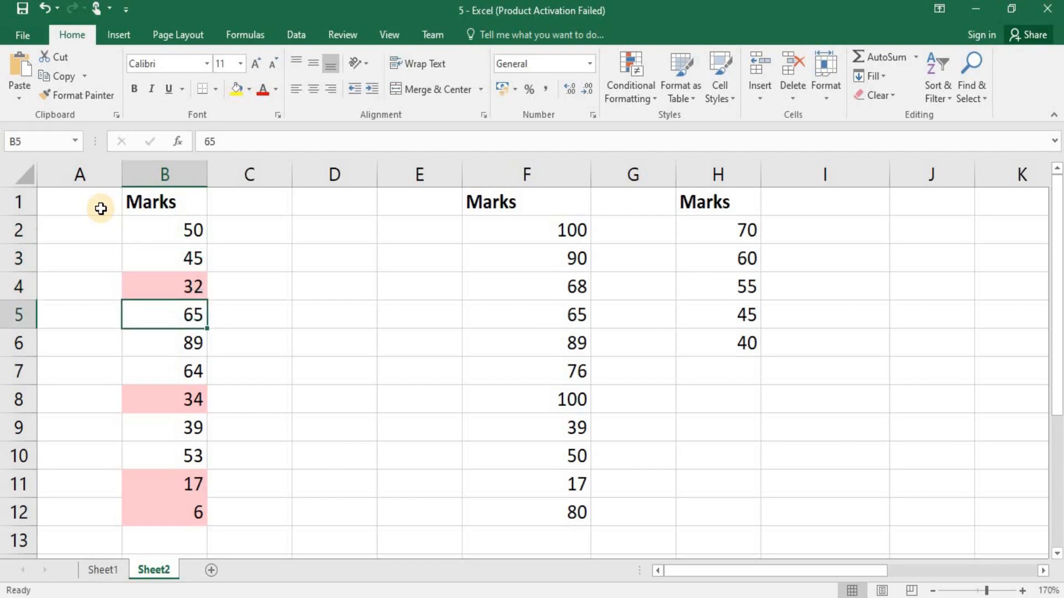
{"action": "type", "text": "25"}
{"action": "key", "text": "Return"}
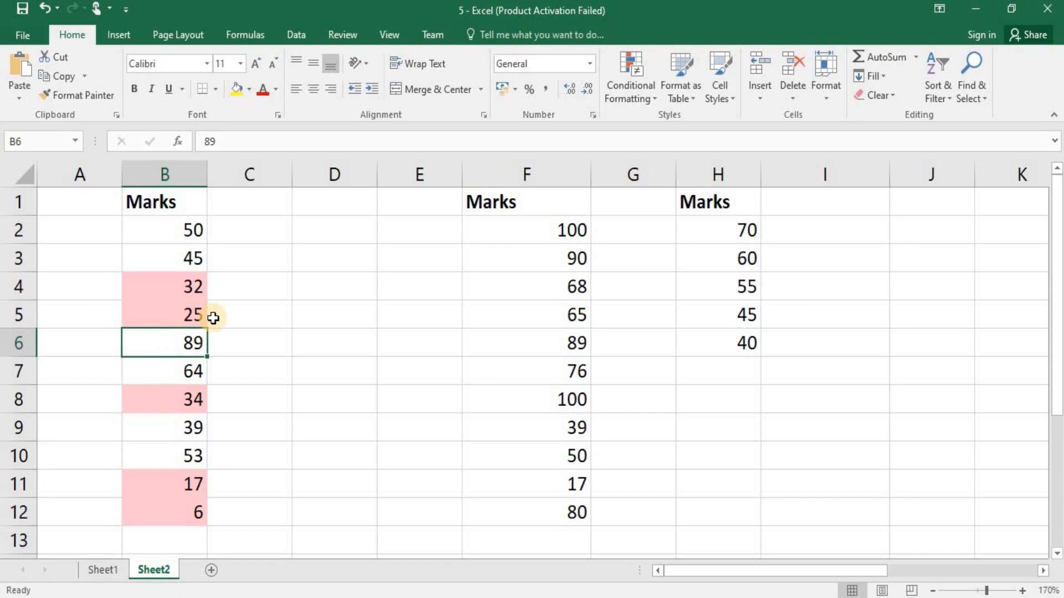
Highlight the values equal to 100 in F1:F12 using Green Fill with Dark Green Text
{"action": "left_click", "coordinate": [557, 211]}
{"action": "key", "text": "ctrl+shift+Down"}
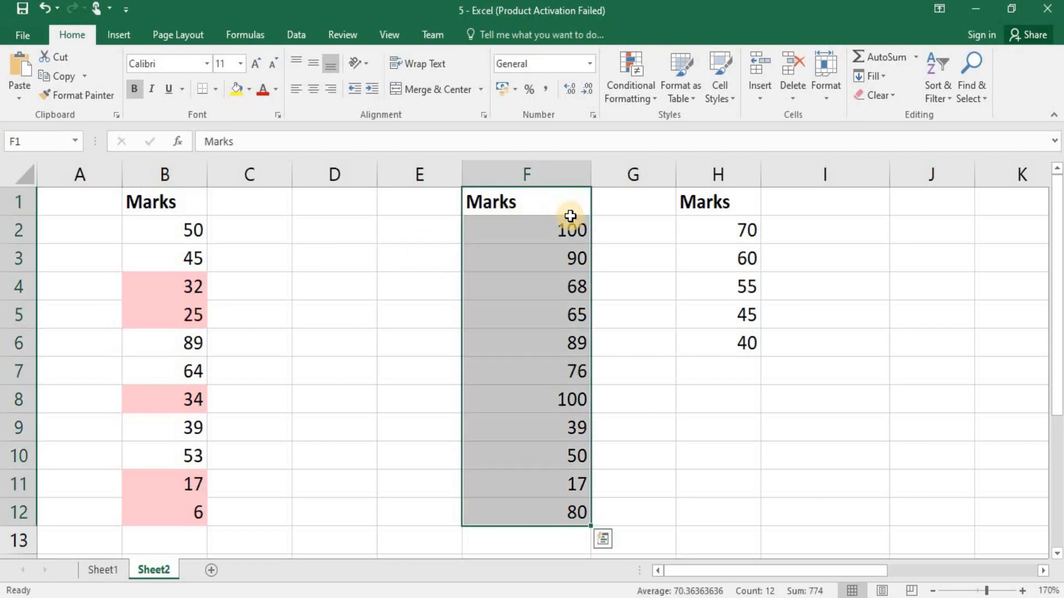
{"action": "left_click", "coordinate": [580, 399]}
{"action": "key", "text": "ctrl+Up"}
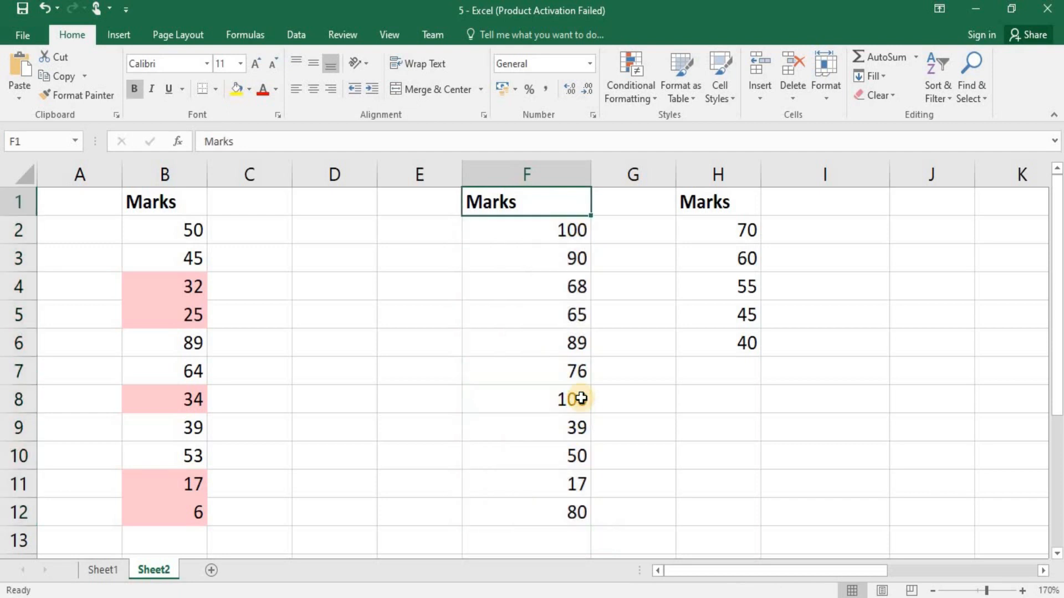
{"action": "key", "text": "ctrl+shift+Down"}
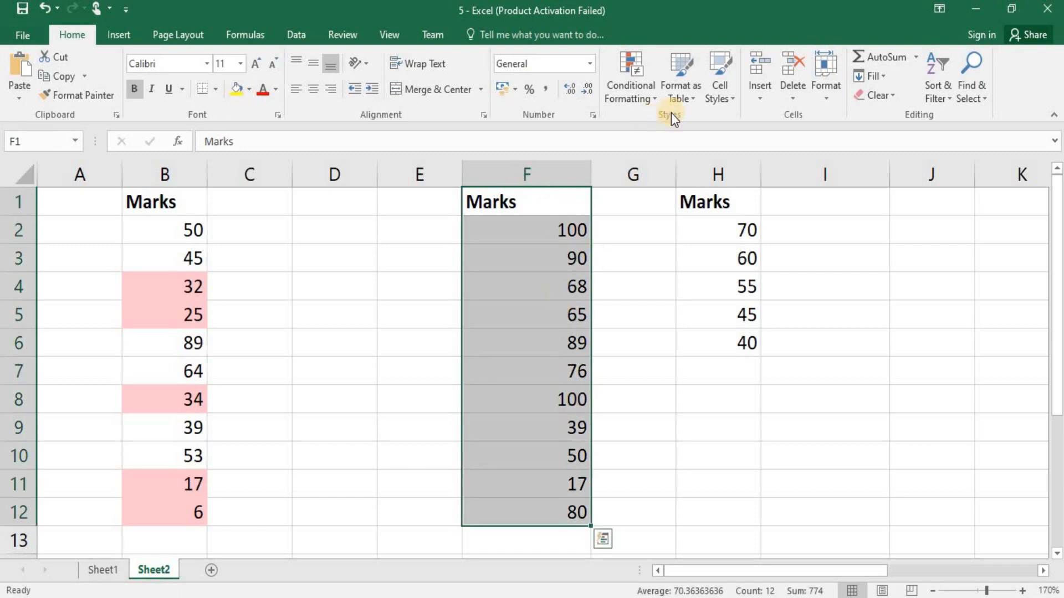
{"action": "left_click", "coordinate": [650, 101]}
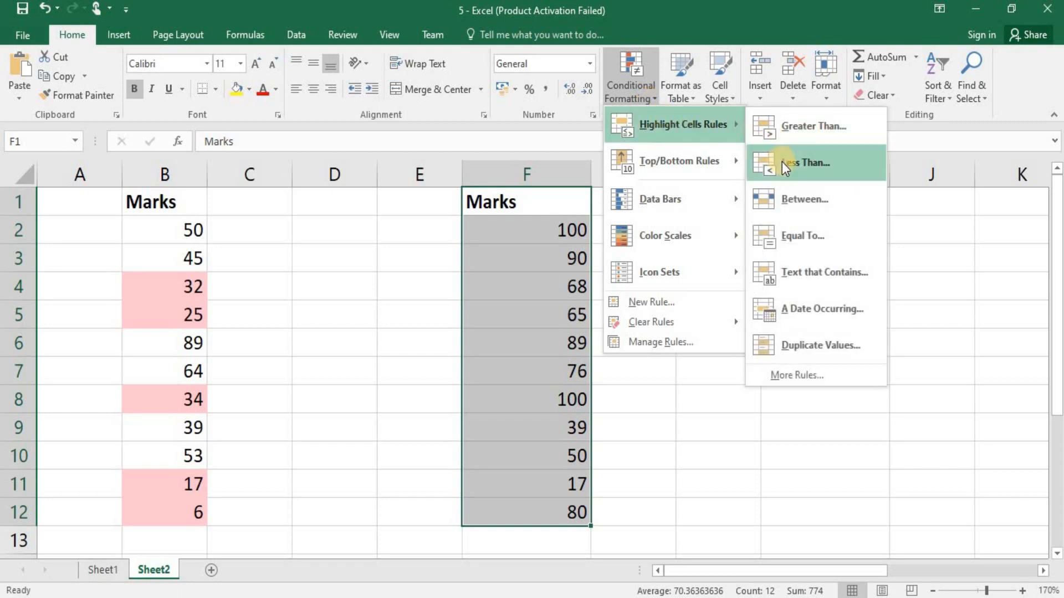
{"action": "left_click", "coordinate": [792, 236]}
{"action": "type", "text": "100"}
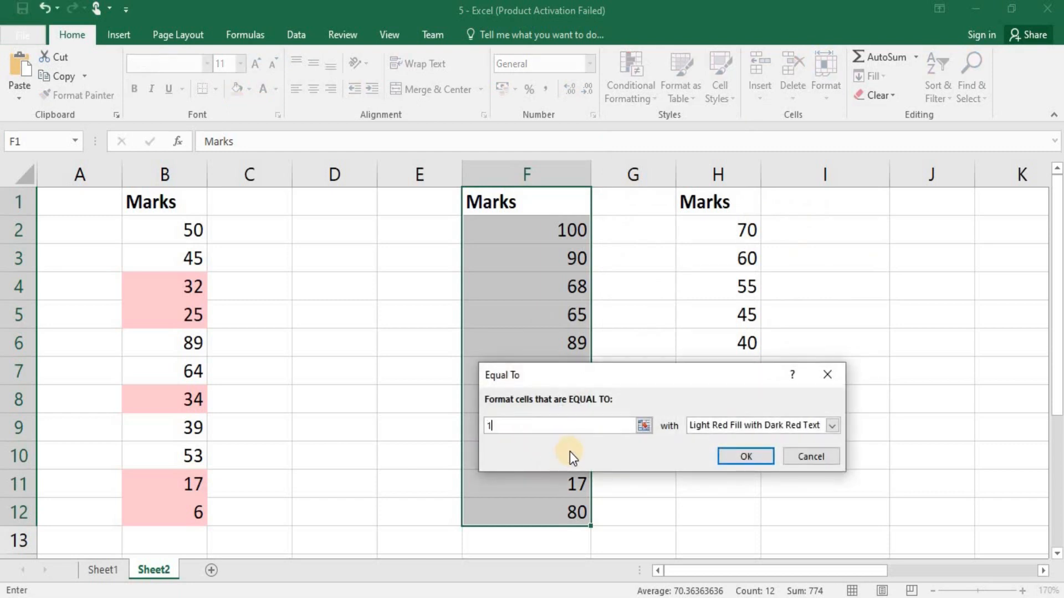
{"action": "left_click", "coordinate": [740, 429]}
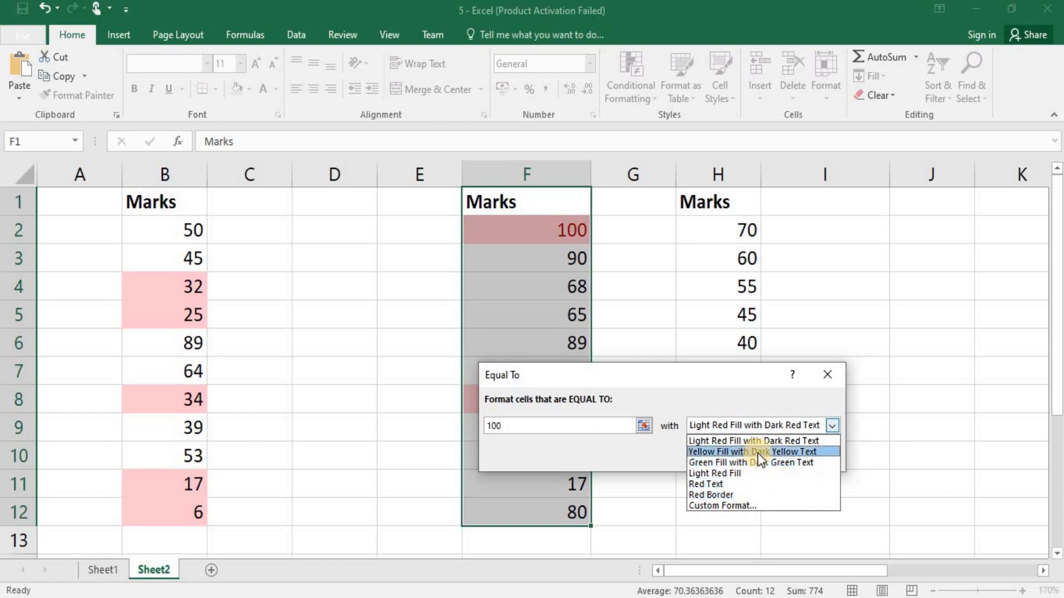
{"action": "left_click", "coordinate": [757, 463]}
{"action": "left_click", "coordinate": [752, 457]}
{"action": "left_click", "coordinate": [574, 260]}
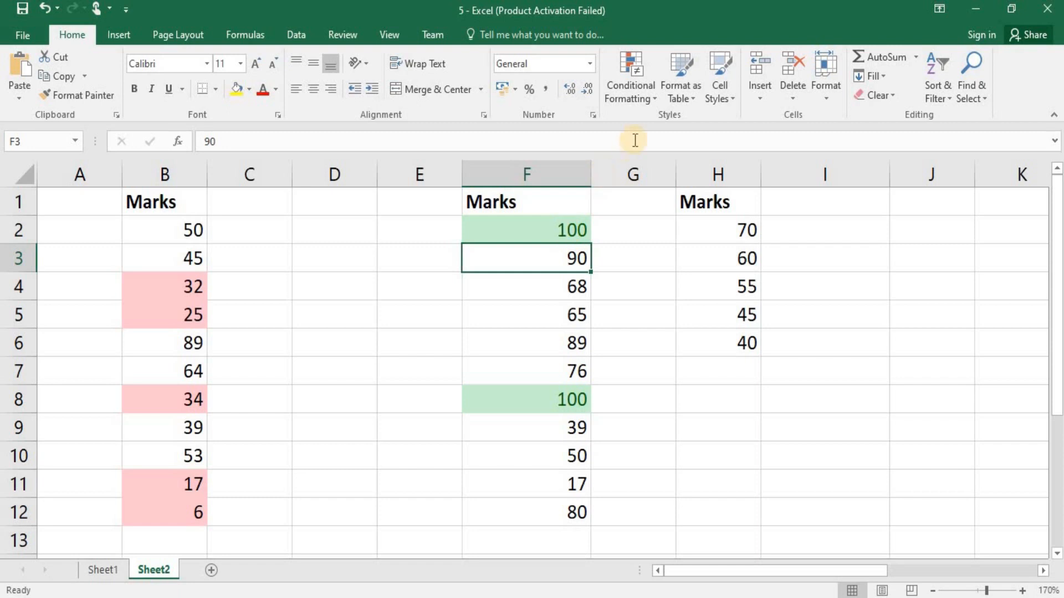
{"action": "left_click", "coordinate": [630, 91]}
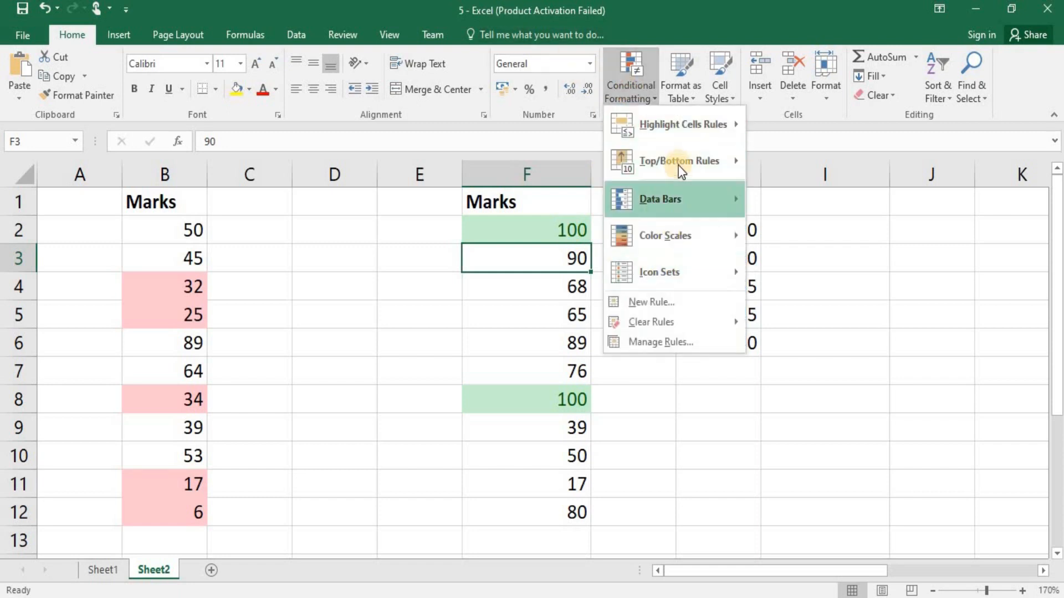
{"action": "mouse_move", "coordinate": [677, 206]}
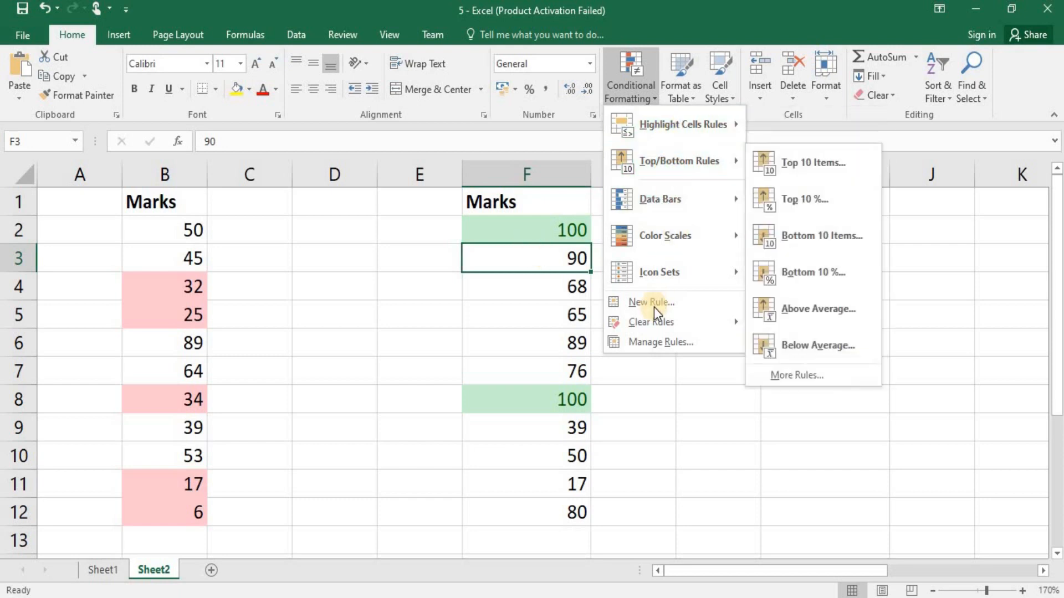
{"action": "left_click", "coordinate": [574, 298]}
Undo the green Equal To highlighting on the Marks in column F
{"action": "left_click", "coordinate": [559, 225]}
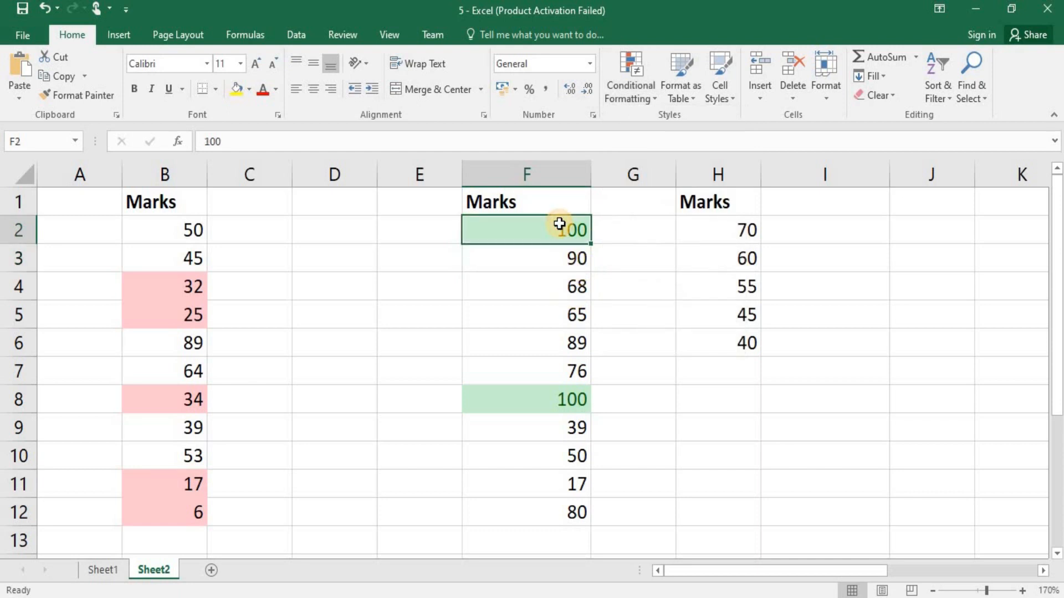
{"action": "key", "text": "ctrl+z"}
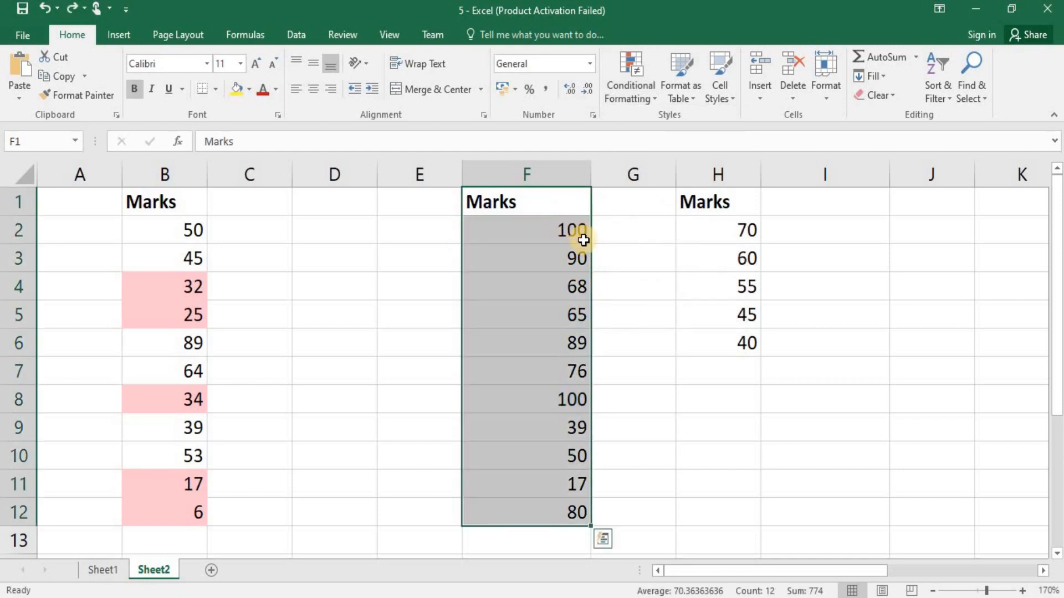
{"action": "left_click", "coordinate": [583, 239]}
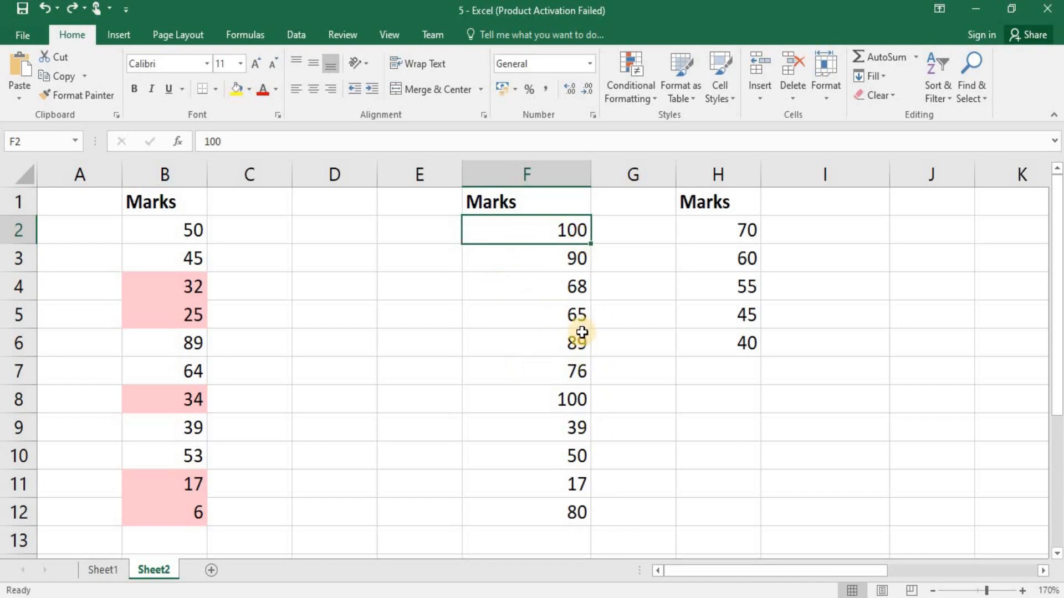
Set up an Equal To highlight rule for F1:F12 with 100 as the comparison value
{"action": "left_click", "coordinate": [551, 196]}
{"action": "key", "text": "ctrl+shift+Down"}
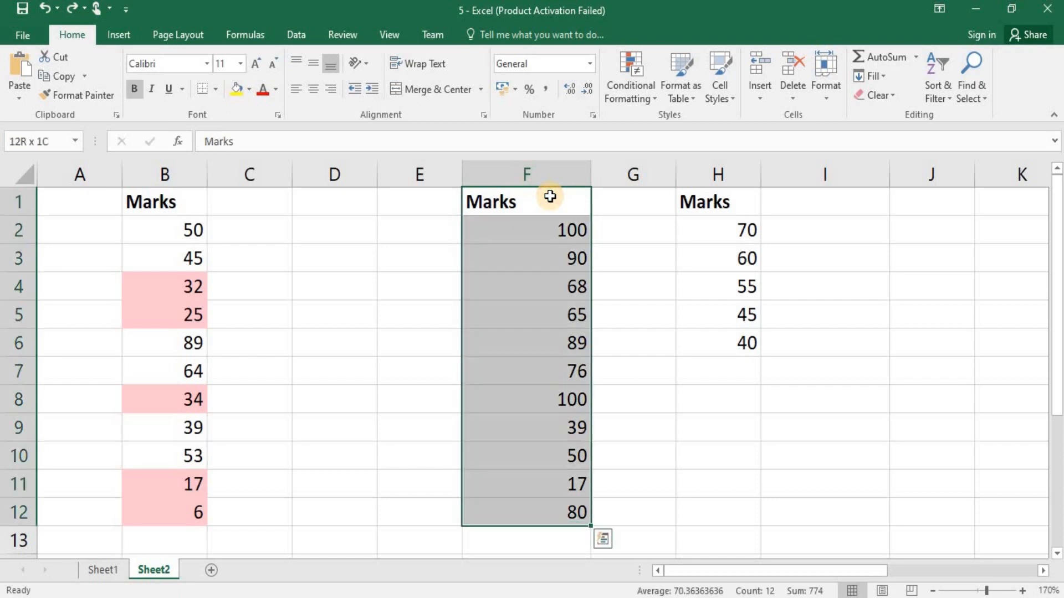
{"action": "left_click", "coordinate": [643, 99]}
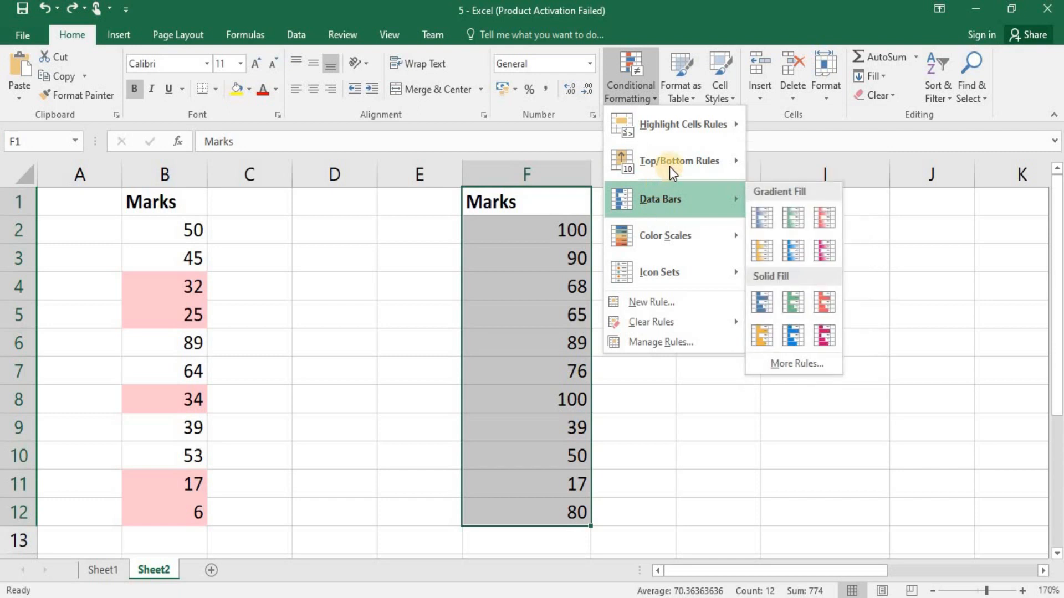
{"action": "mouse_move", "coordinate": [654, 124]}
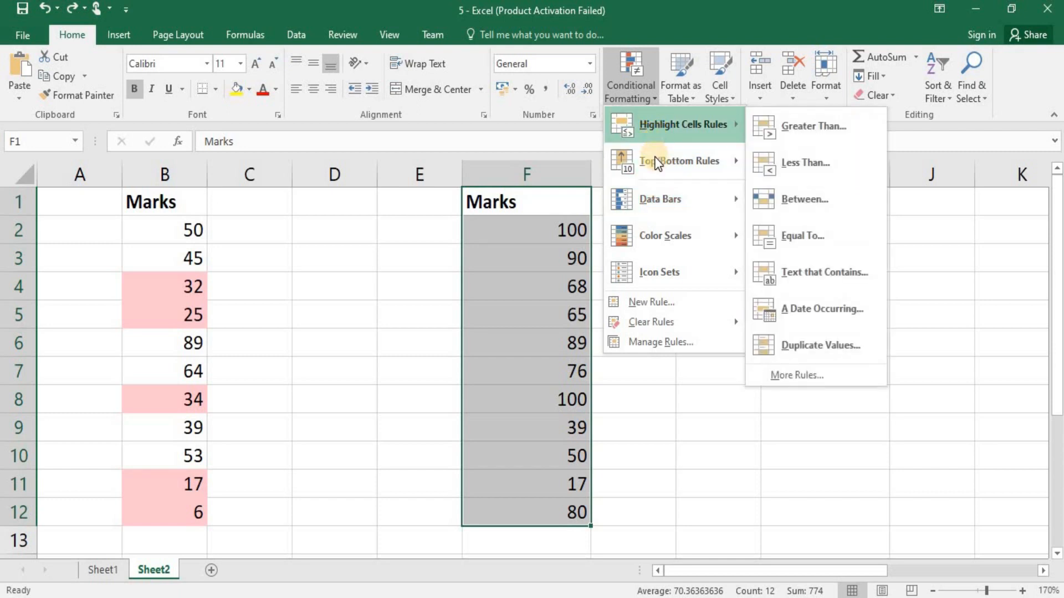
{"action": "mouse_move", "coordinate": [686, 126]}
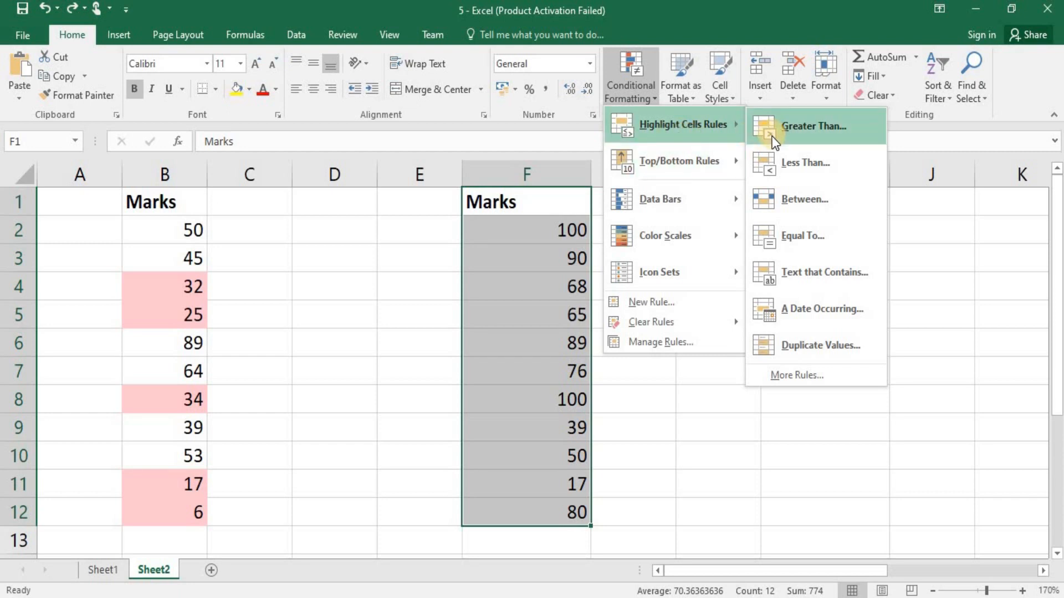
{"action": "left_click", "coordinate": [797, 235]}
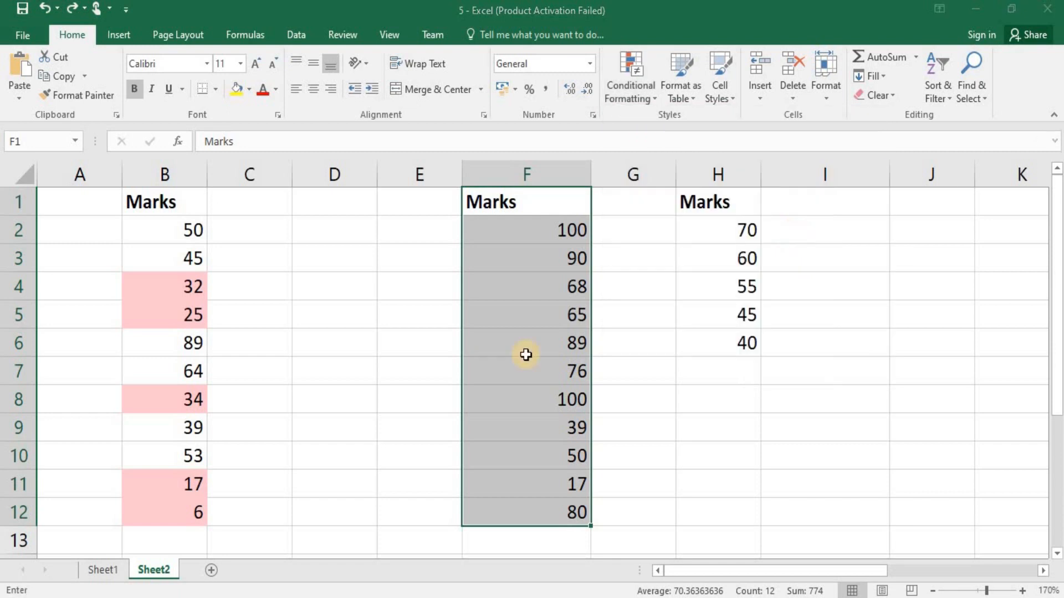
{"action": "left_click", "coordinate": [537, 428]}
{"action": "key", "text": "BackSpace"}
{"action": "key", "text": "BackSpace"}
{"action": "key", "text": "BackSpace"}
{"action": "key", "text": "BackSpace"}
{"action": "type", "text": "100"}
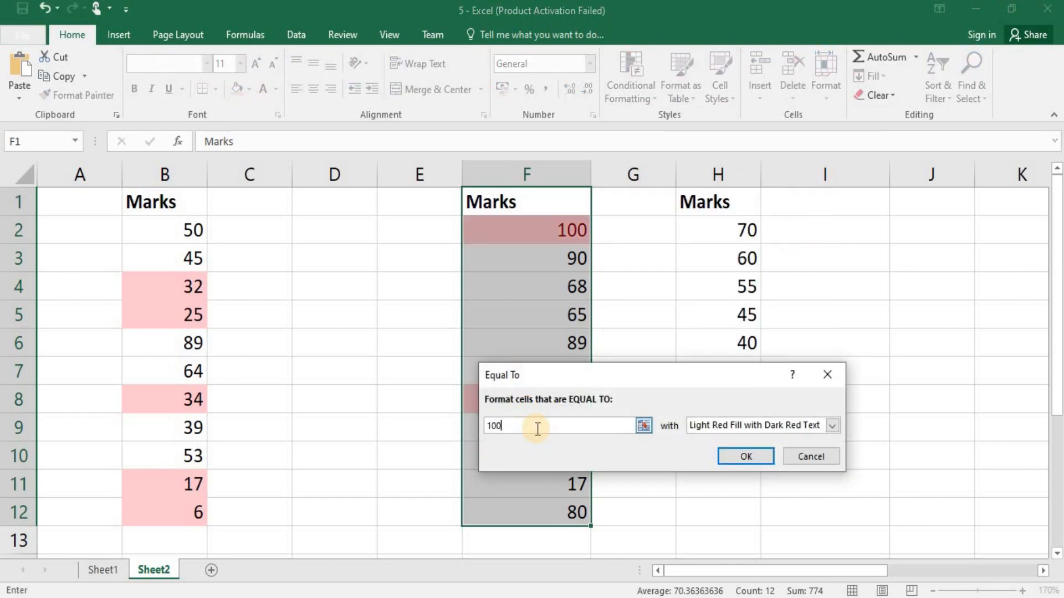
Apply the Equal To 100 rule to F1:F12 with a custom format using a blue background fill
{"action": "left_click", "coordinate": [712, 430]}
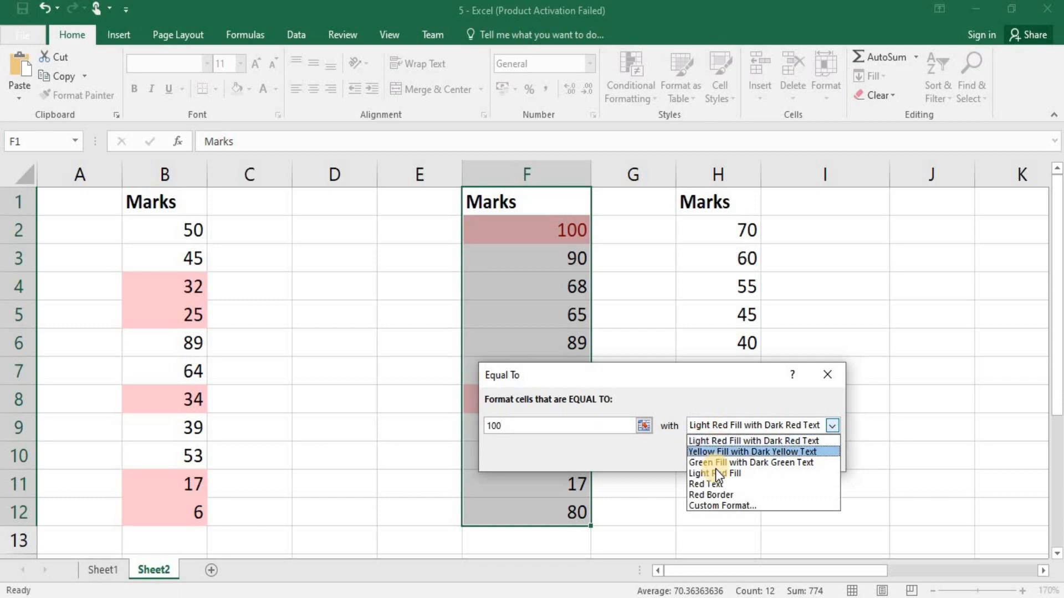
{"action": "left_click", "coordinate": [726, 504]}
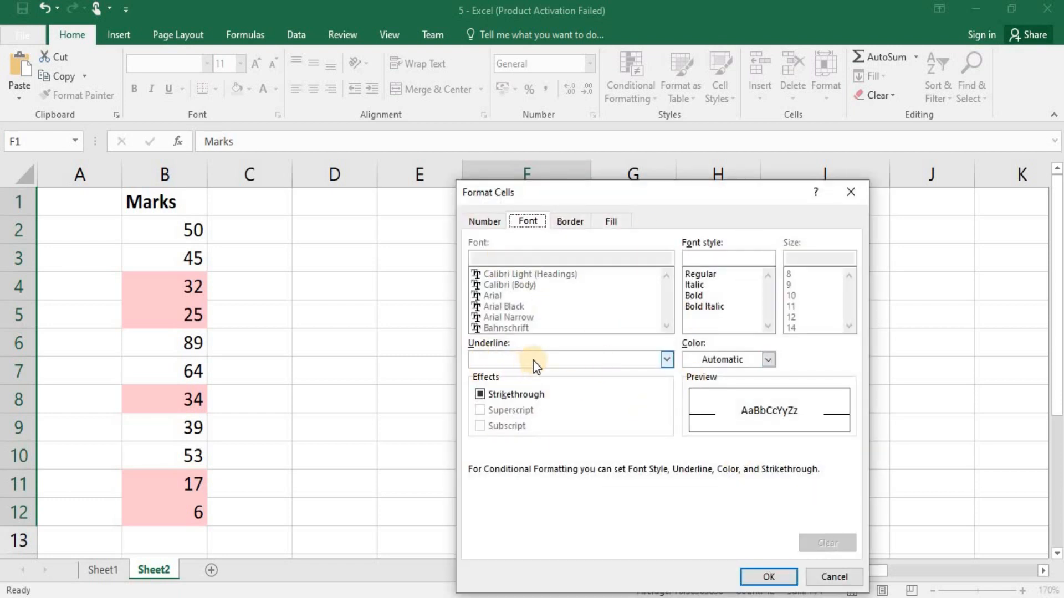
{"action": "left_click", "coordinate": [610, 221]}
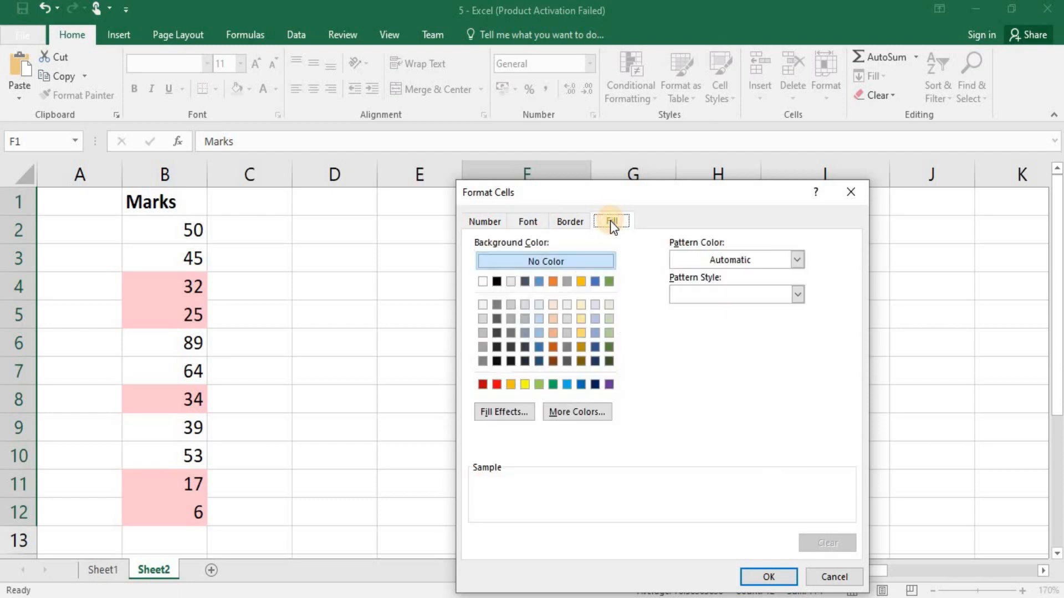
{"action": "left_click", "coordinate": [540, 346]}
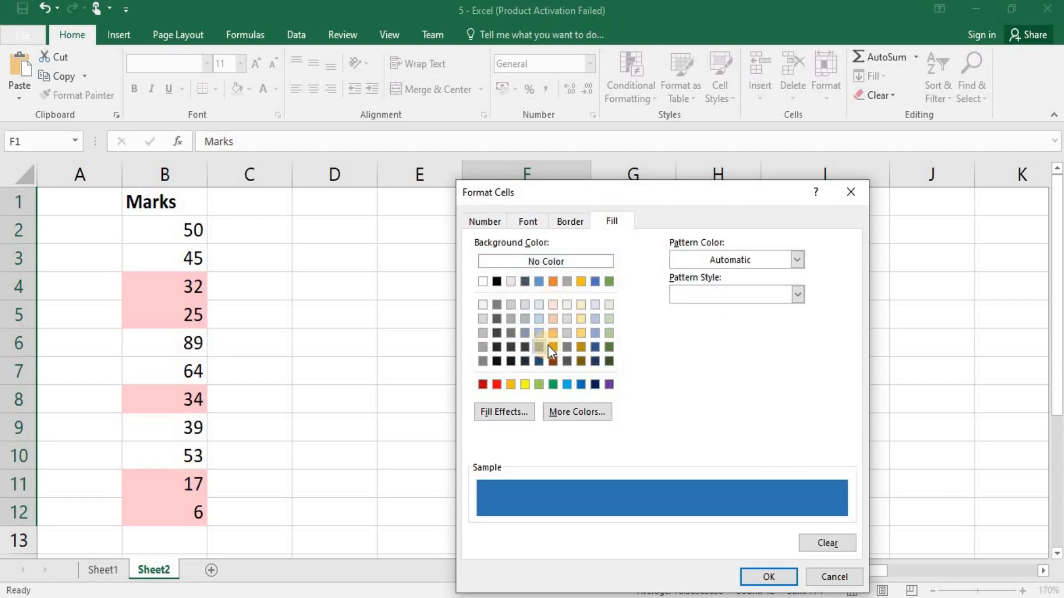
{"action": "left_click", "coordinate": [776, 576]}
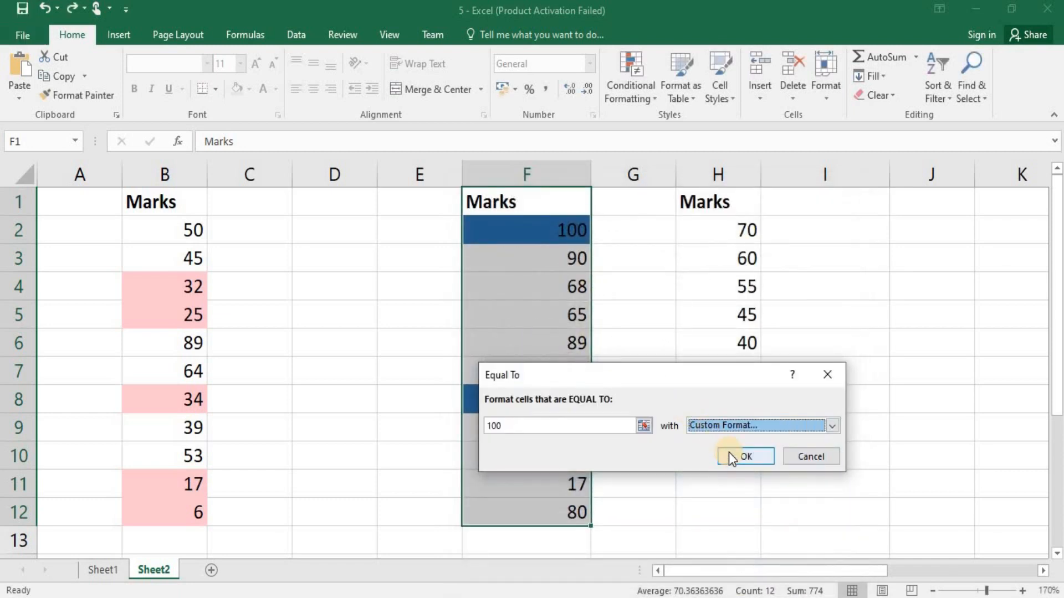
{"action": "left_click", "coordinate": [729, 458]}
{"action": "mouse_move", "coordinate": [577, 276]}
{"action": "left_mouse_down"}
{"action": "mouse_move", "coordinate": [579, 263]}
{"action": "mouse_move", "coordinate": [579, 285]}
{"action": "left_mouse_up"}
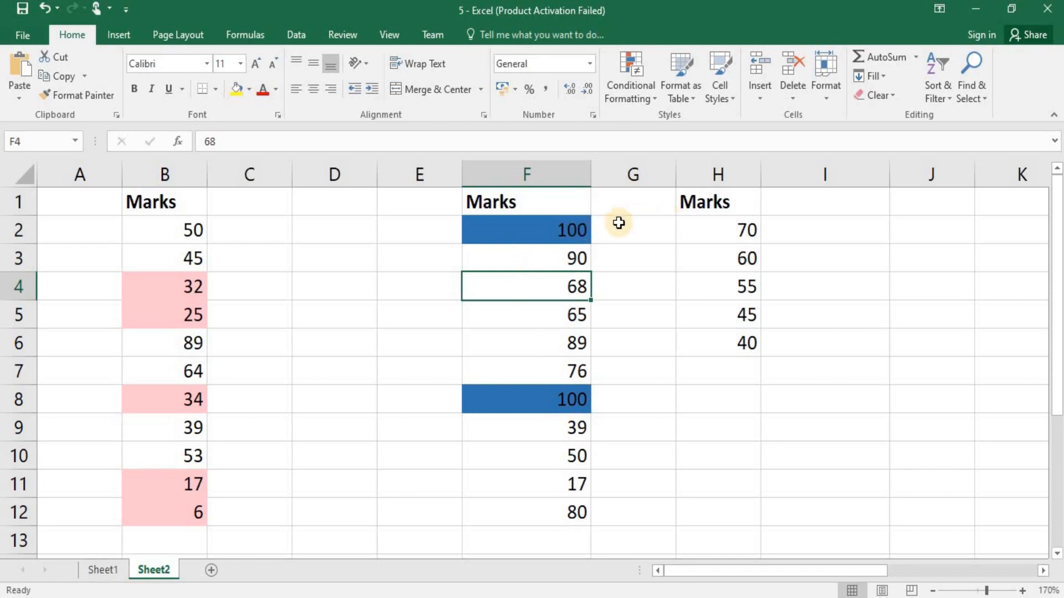
Undo the blue custom Equal To highlighting on the Marks in column F
{"action": "left_click", "coordinate": [737, 205]}
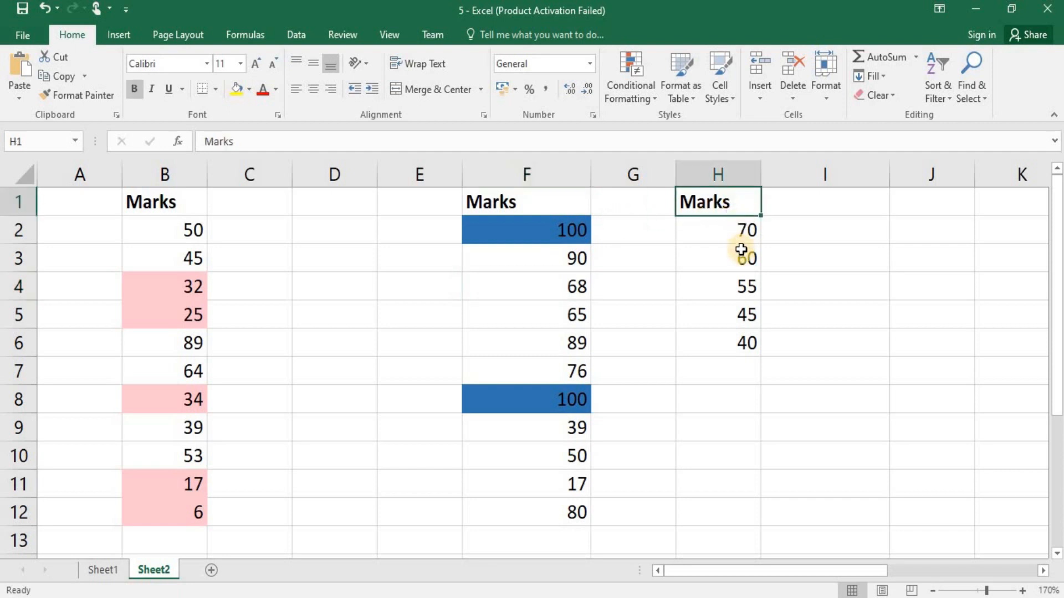
{"action": "left_click", "coordinate": [563, 227]}
{"action": "key", "text": "ctrl+z"}
{"action": "key", "text": "ctrl+z"}
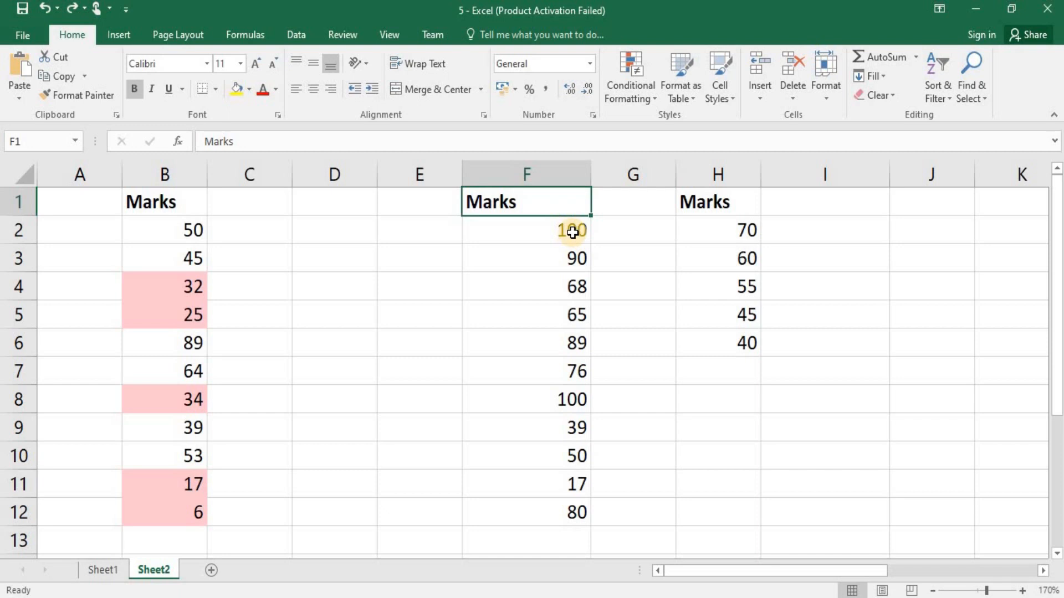
Apply red solid-fill data bars to the Marks in F1:F12
{"action": "left_click", "coordinate": [572, 231]}
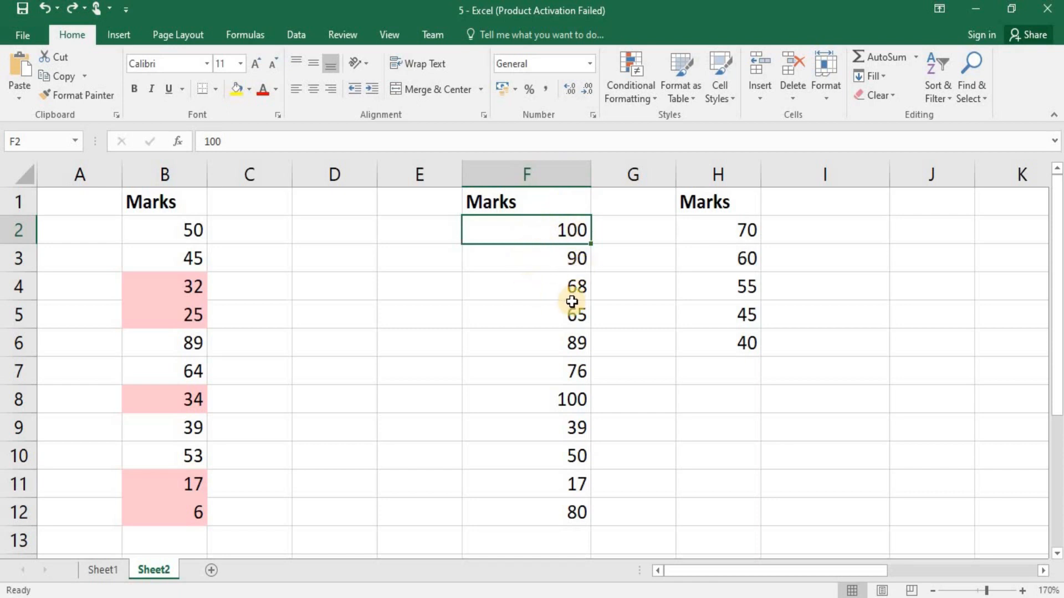
{"action": "key", "text": "Up"}
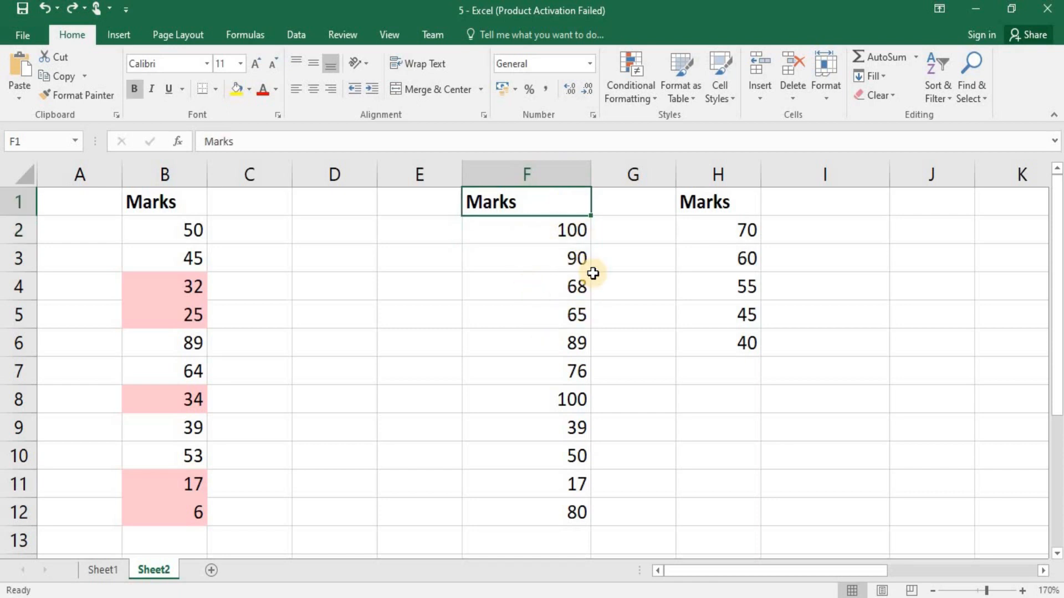
{"action": "key", "text": "ctrl+shift+Down"}
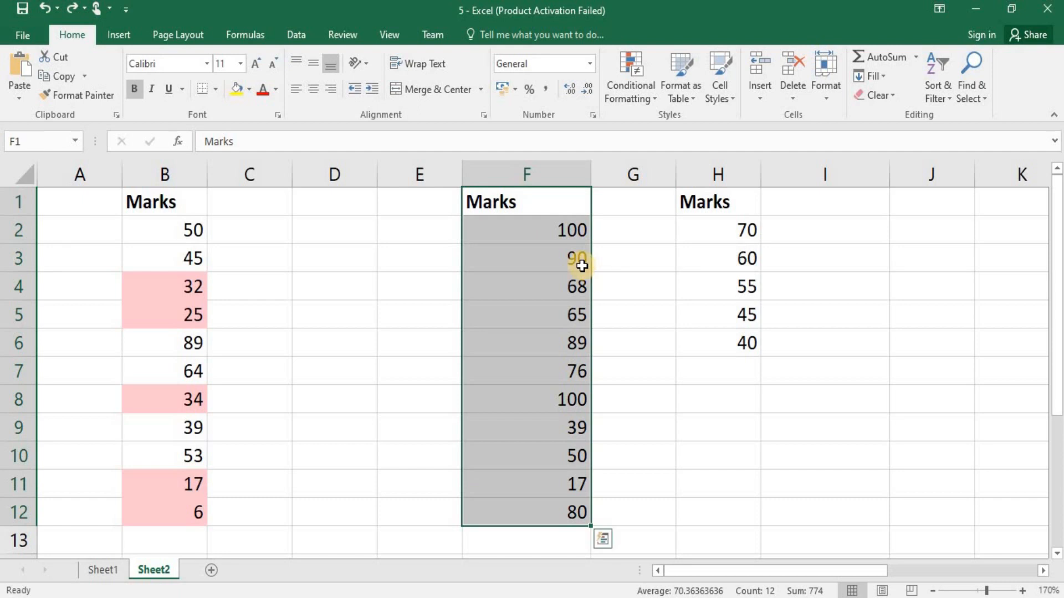
{"action": "left_click", "coordinate": [649, 103]}
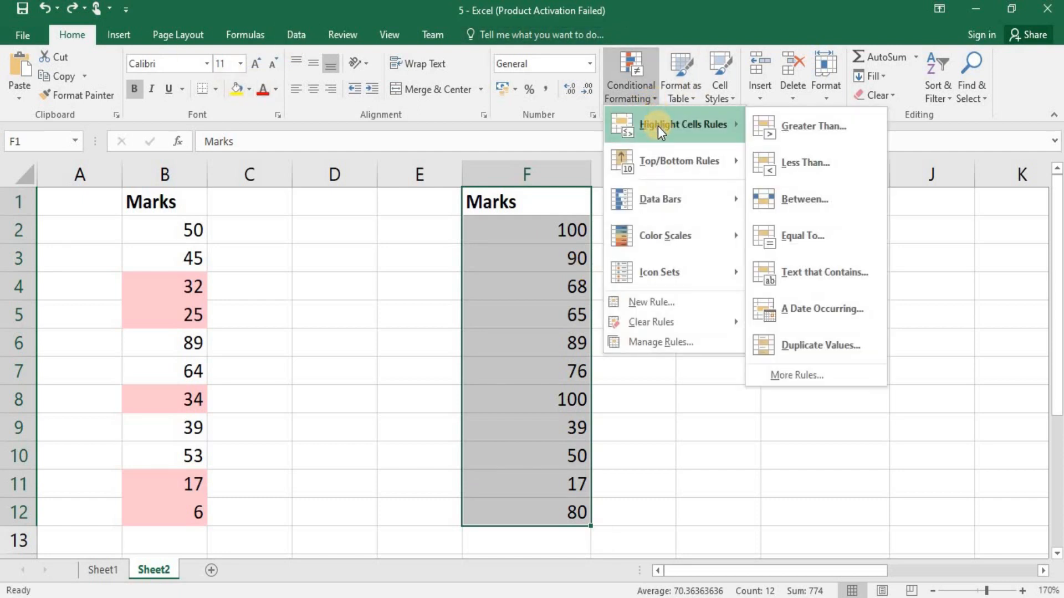
{"action": "mouse_move", "coordinate": [664, 202]}
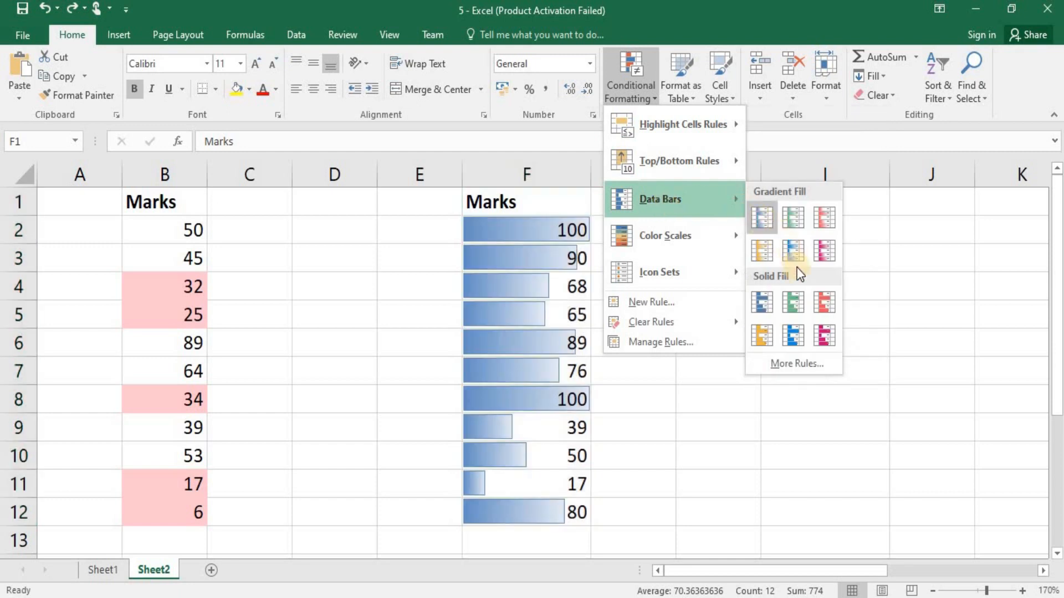
{"action": "left_click", "coordinate": [826, 303]}
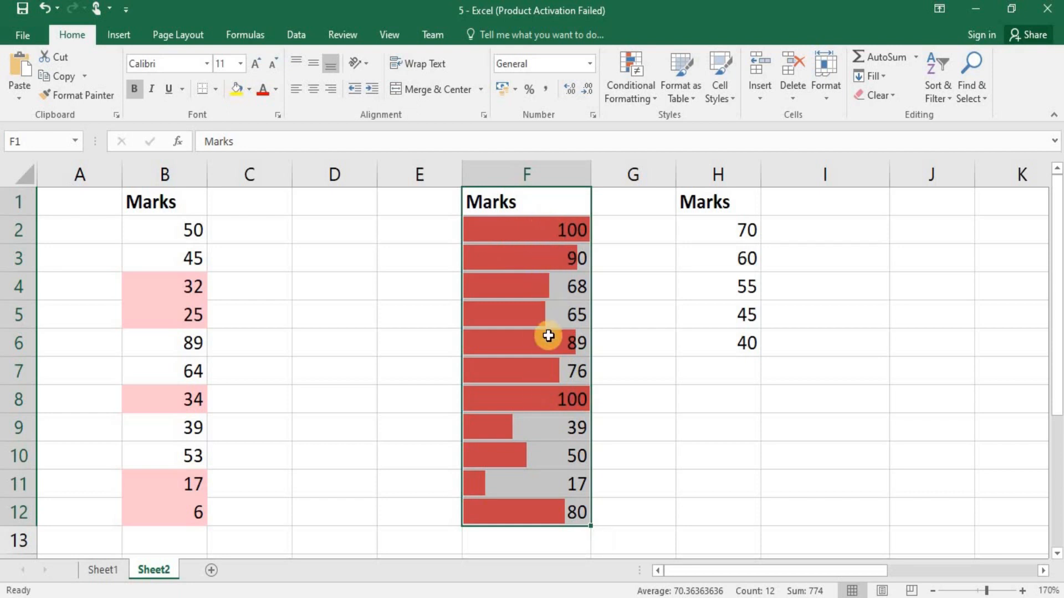
Compare the data bar lengths with the marks in column F and review the marks in H2:H6
{"action": "left_click", "coordinate": [565, 389]}
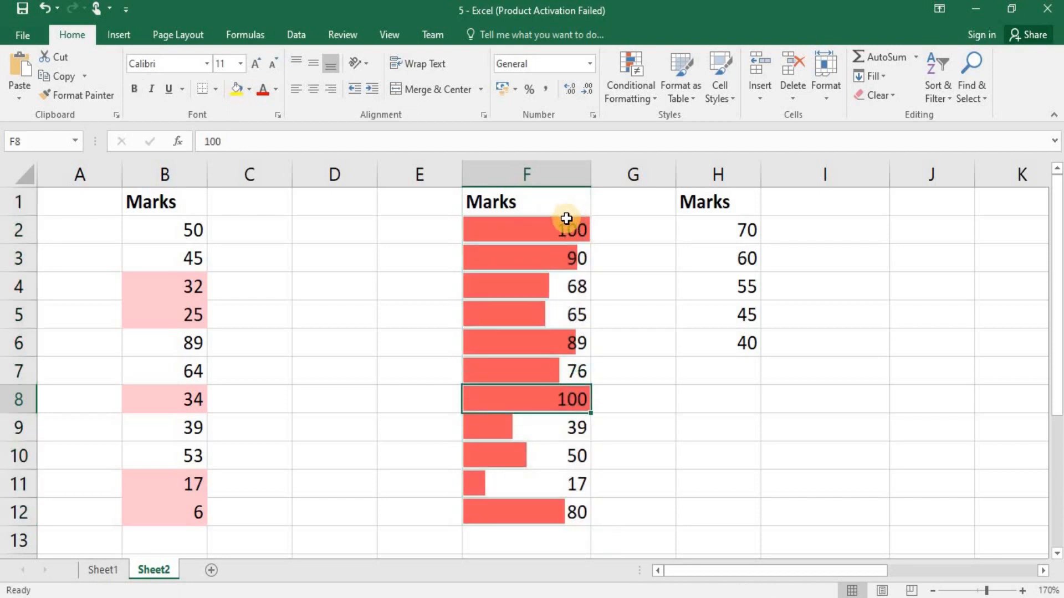
{"action": "left_click", "coordinate": [578, 256]}
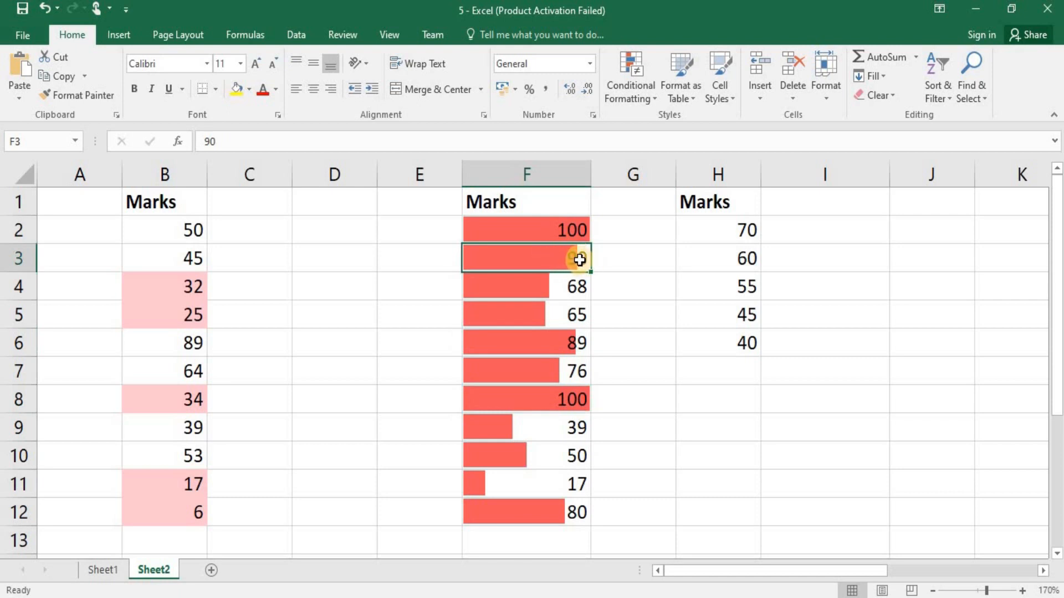
{"action": "left_click", "coordinate": [571, 518]}
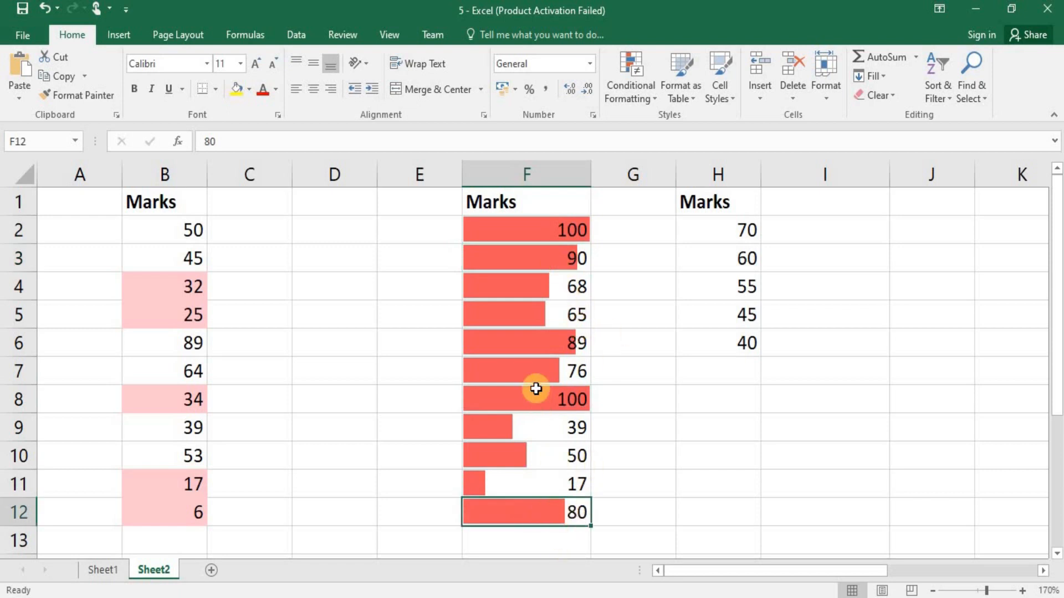
{"action": "left_click", "coordinate": [687, 218]}
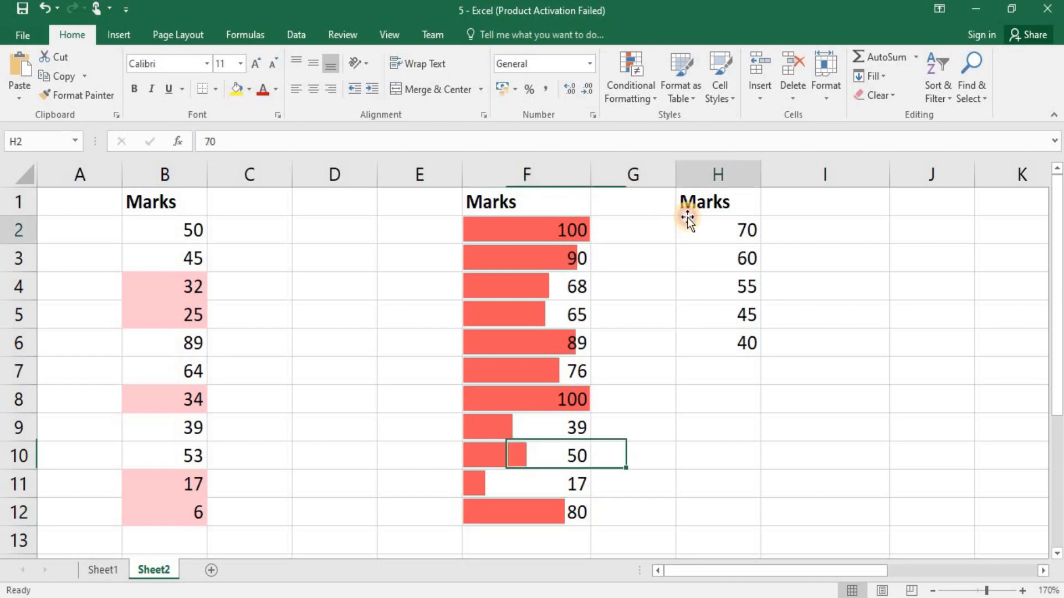
{"action": "left_click", "coordinate": [687, 210]}
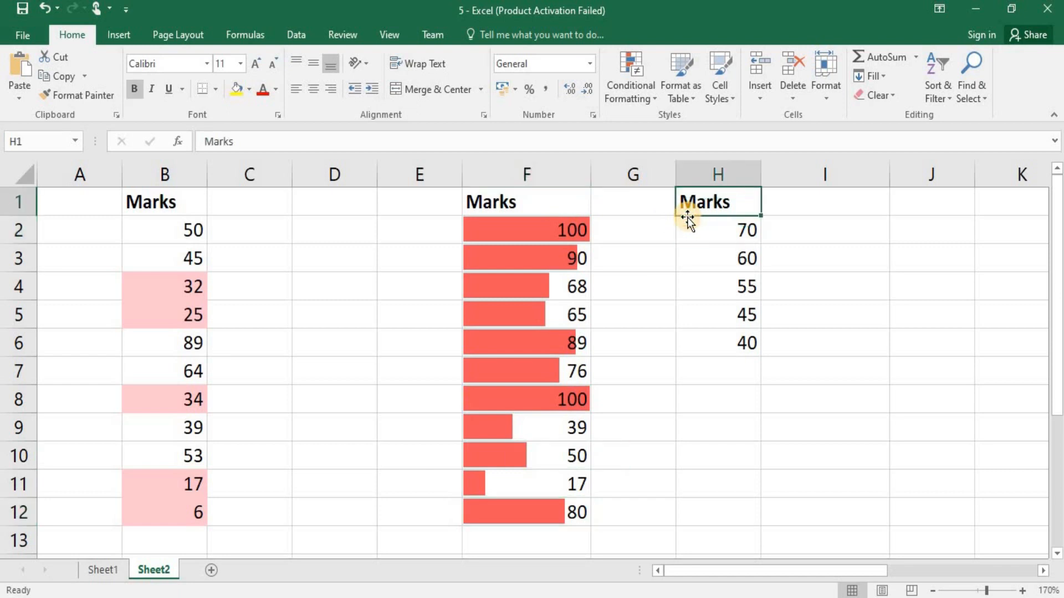
{"action": "left_click", "coordinate": [734, 233]}
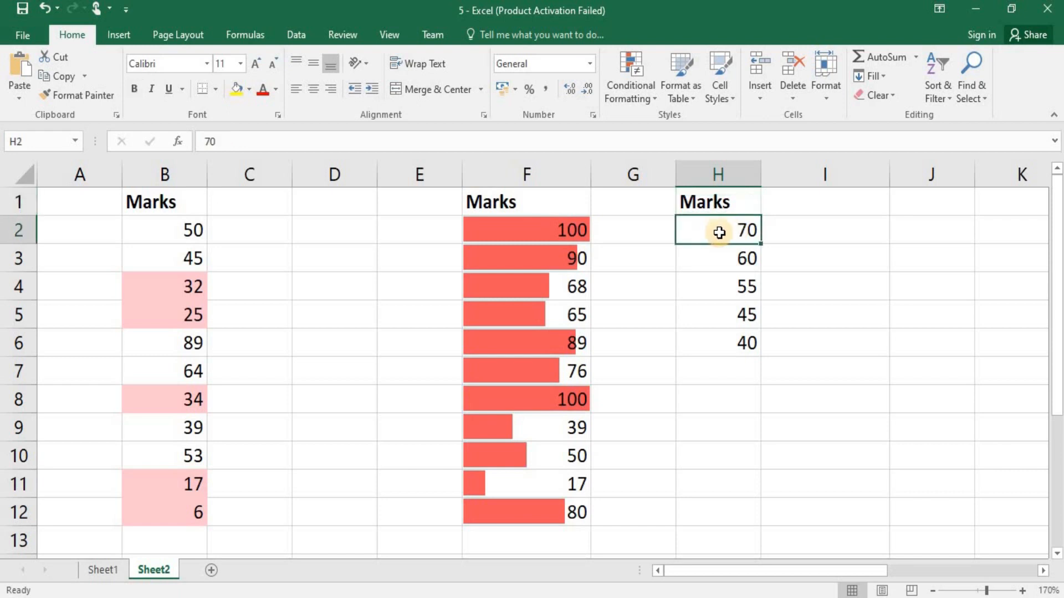
{"action": "left_click", "coordinate": [740, 259]}
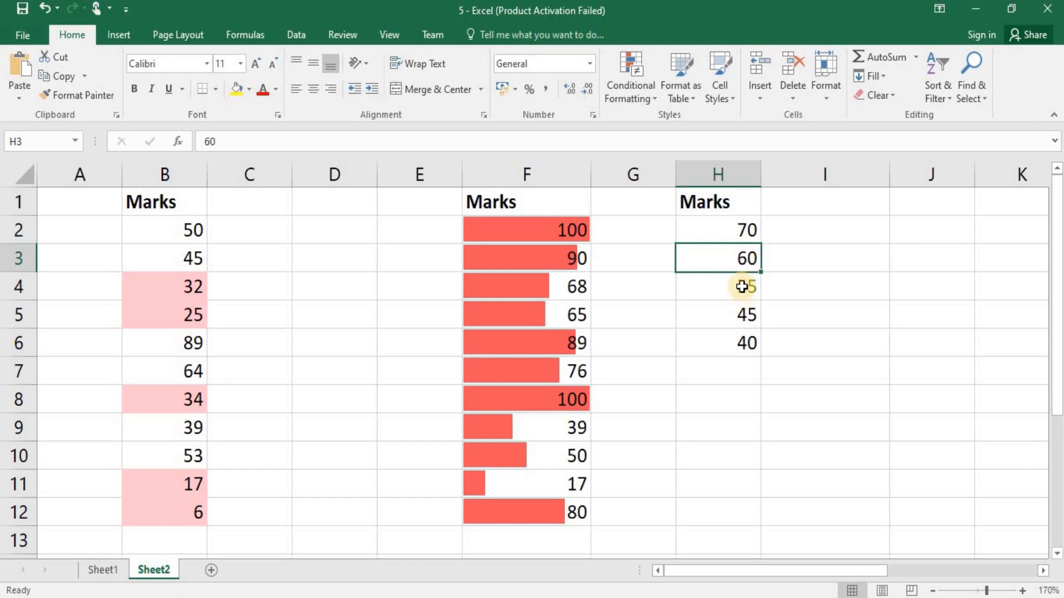
{"action": "left_click", "coordinate": [742, 287], "text": "shift"}
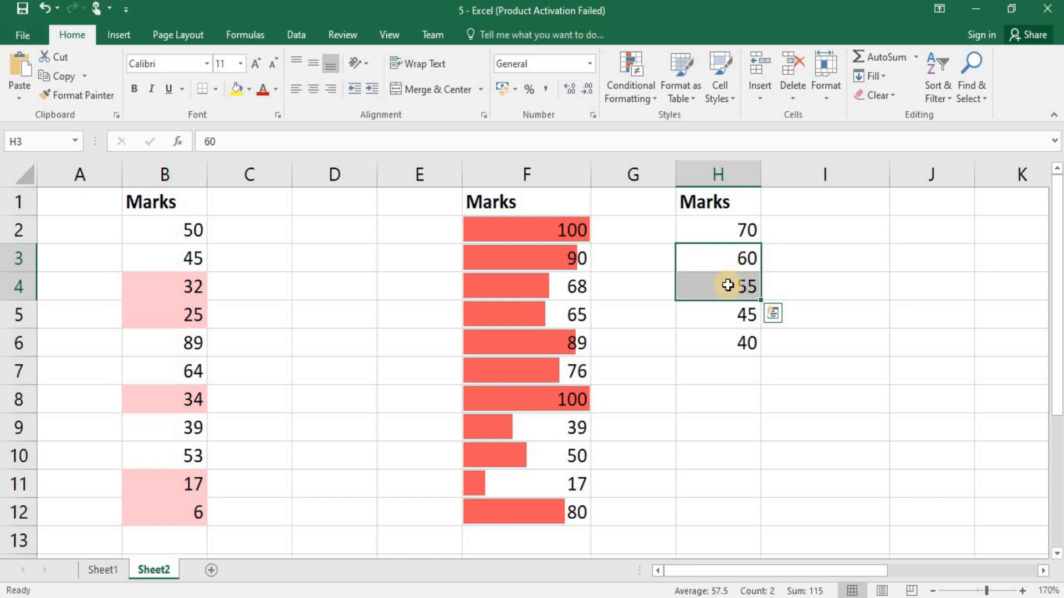
{"action": "left_click", "coordinate": [728, 285]}
{"action": "left_click_drag", "start_coordinate": [717, 315], "coordinate": [717, 343]}
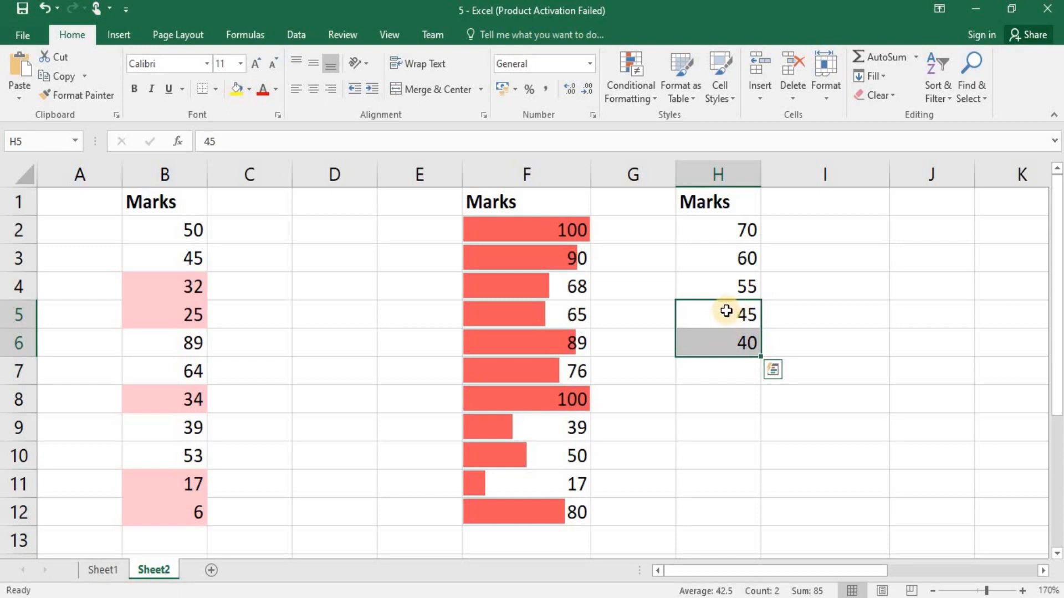
Apply the uncircled check mark, exclamation mark and cross indicator icon set to the Marks in H1:H6
{"action": "key", "text": "ctrl+q"}
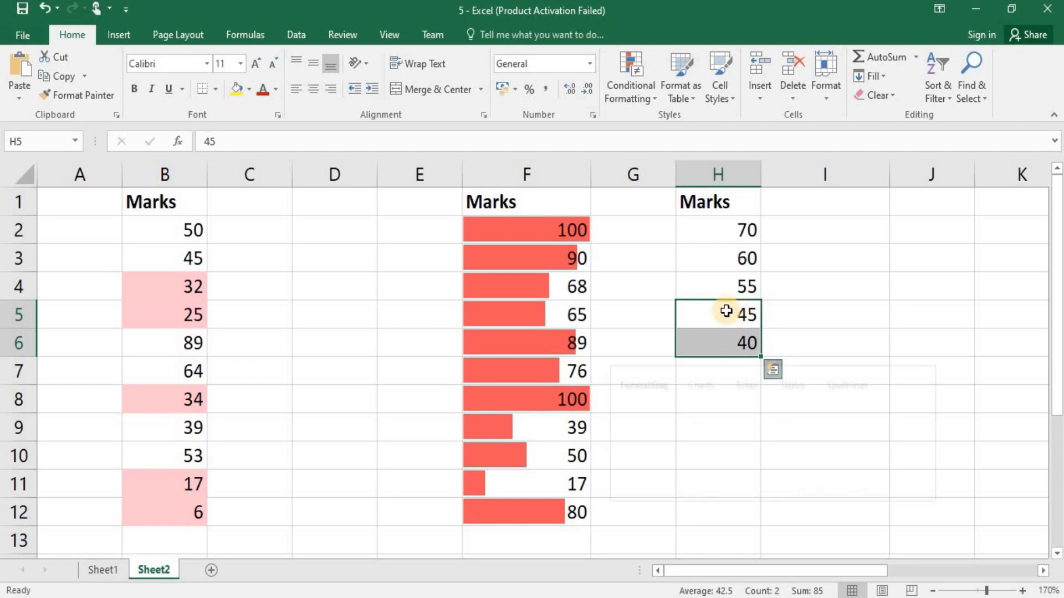
{"action": "key", "text": "Escape"}
{"action": "key", "text": "ctrl+Up"}
{"action": "key", "text": "ctrl+shift+Down"}
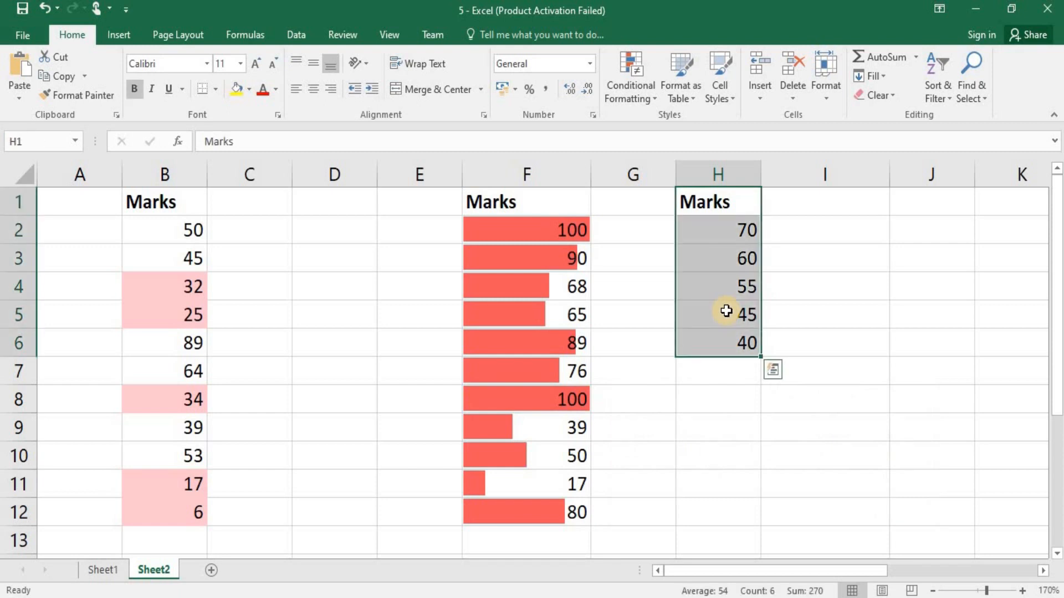
{"action": "left_click", "coordinate": [654, 100]}
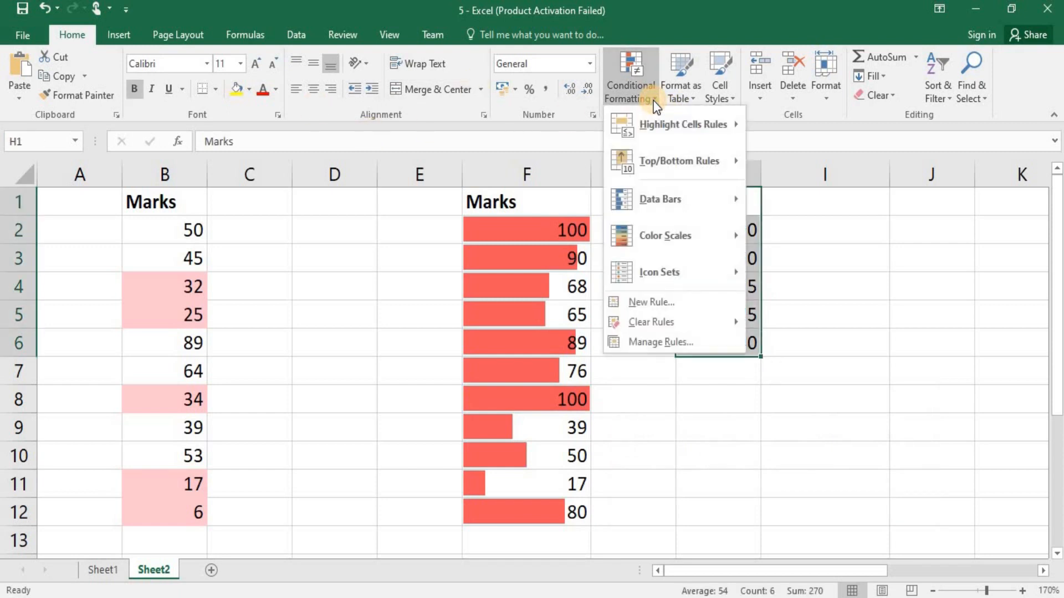
{"action": "mouse_move", "coordinate": [671, 280]}
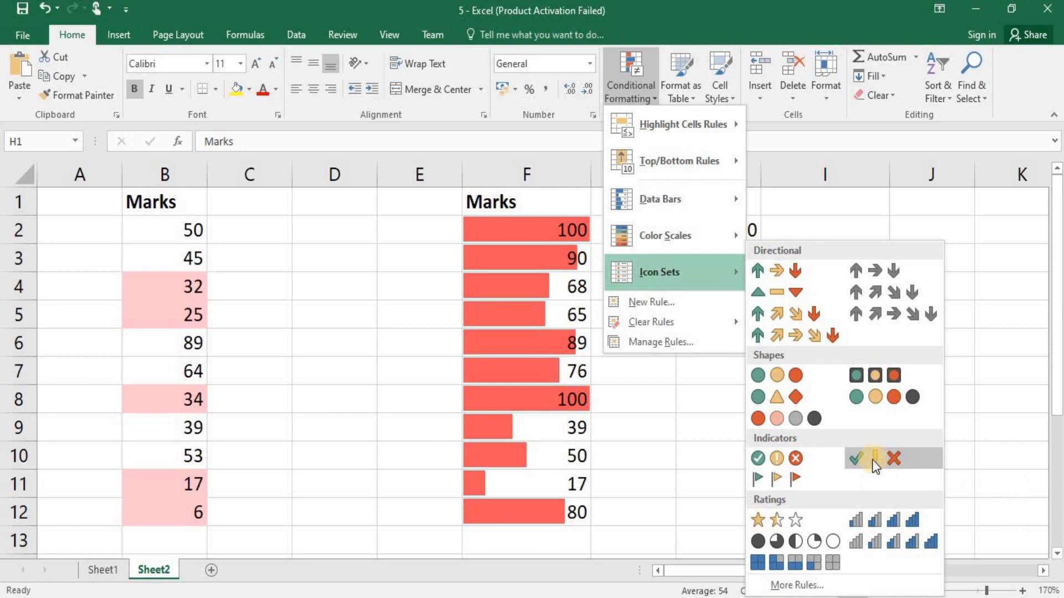
{"action": "left_click", "coordinate": [872, 460]}
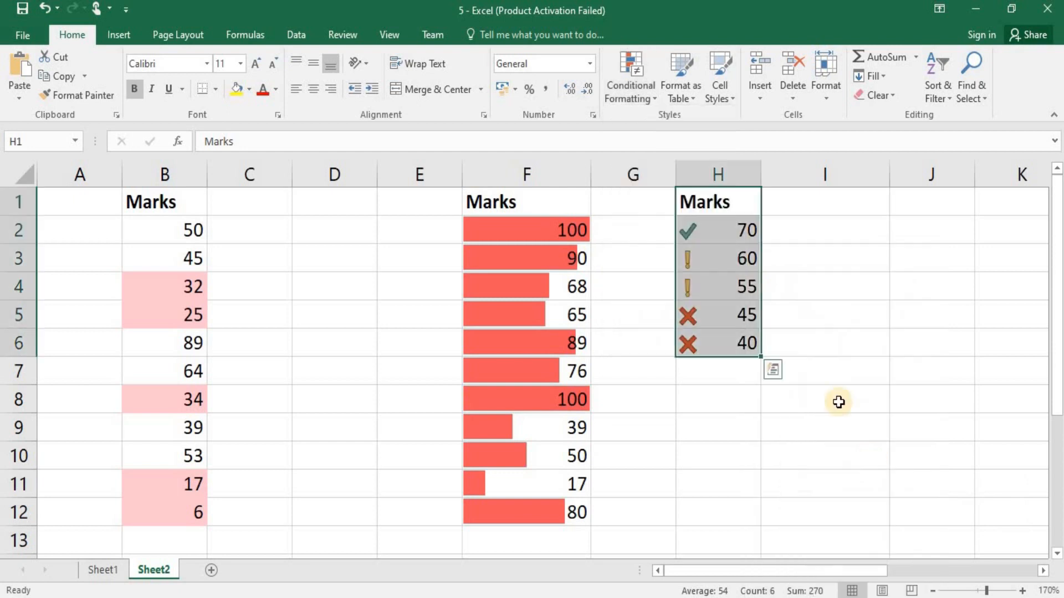
{"action": "left_click", "coordinate": [699, 252]}
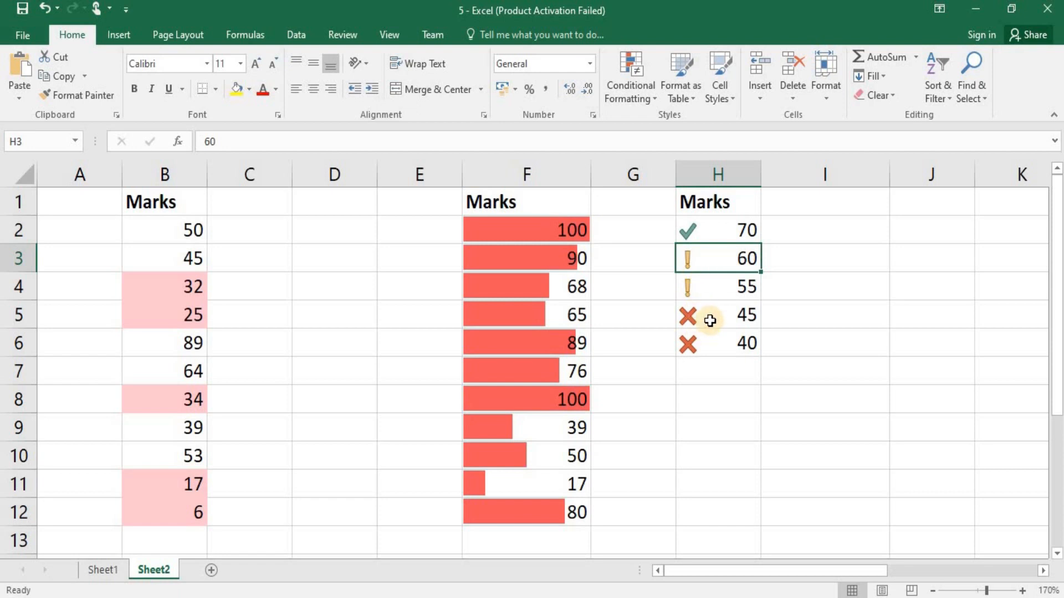
{"action": "left_click", "coordinate": [688, 311]}
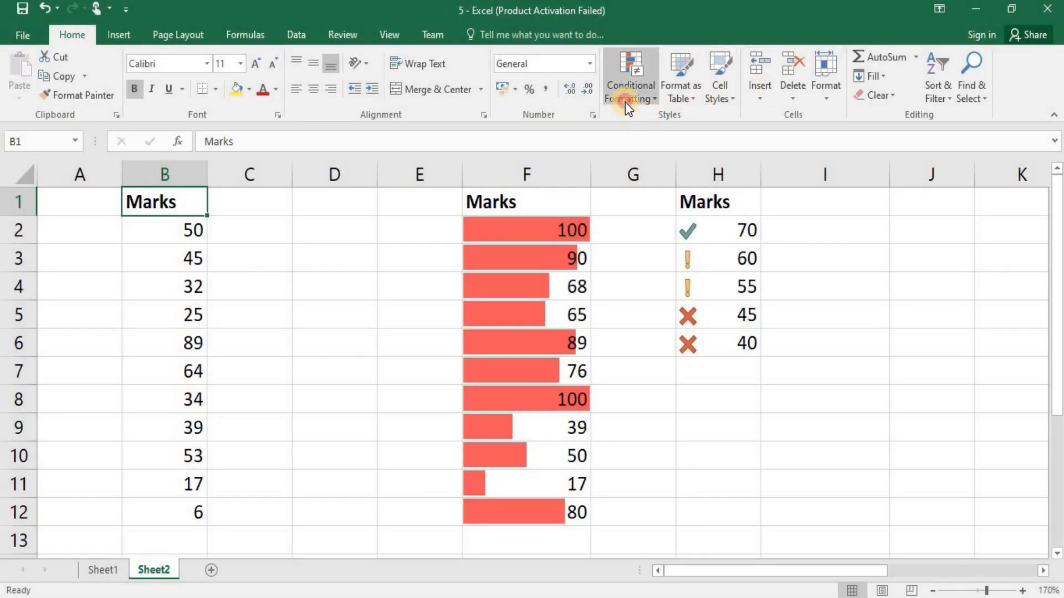
{"action": "left_click", "coordinate": [625, 102]}
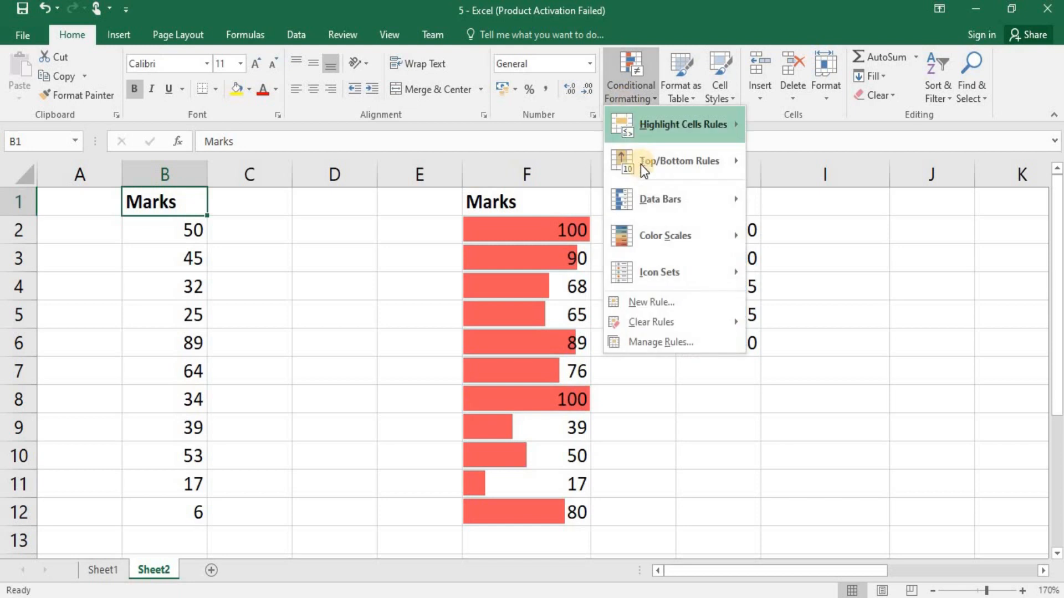
{"action": "mouse_move", "coordinate": [664, 138]}
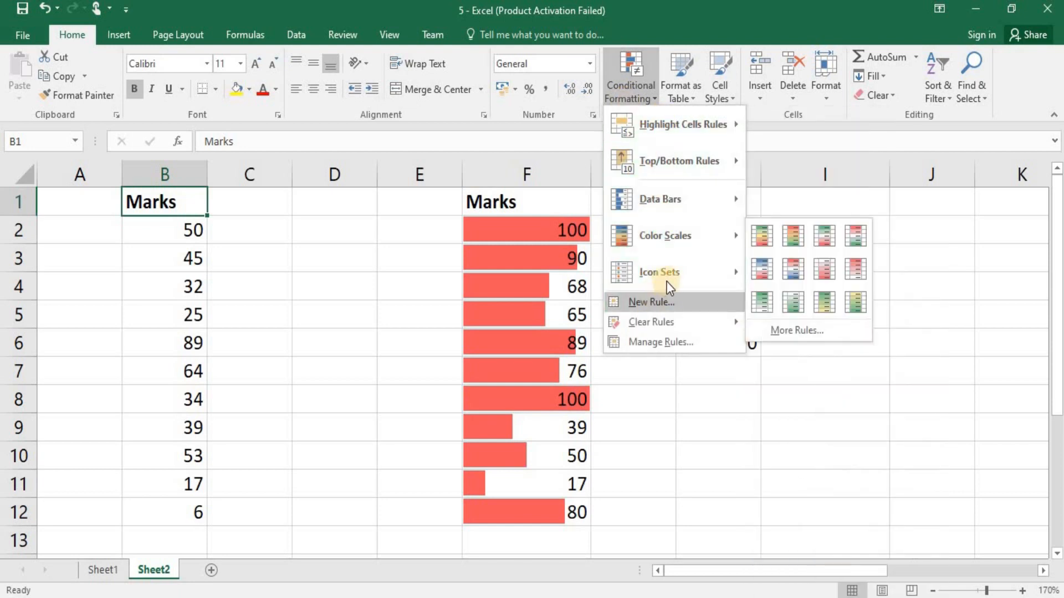
{"action": "mouse_move", "coordinate": [669, 210]}
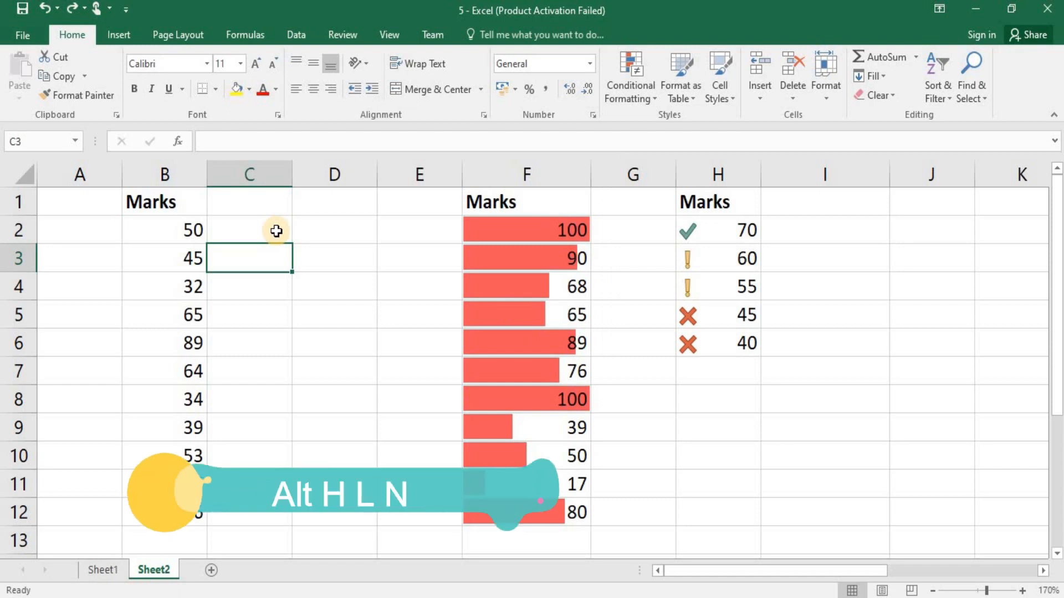
Create a new conditional formatting rule for B1:B12 that formats only cells with a value between 30 and 40
{"action": "key", "text": "Left"}
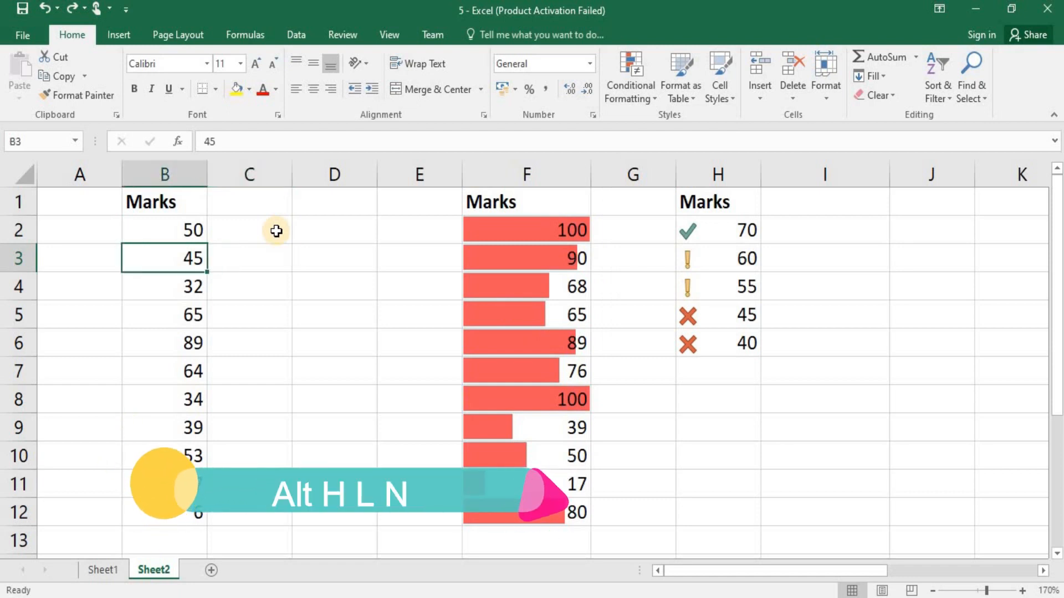
{"action": "key", "text": "ctrl+Up"}
{"action": "key", "text": "ctrl+shift+Down"}
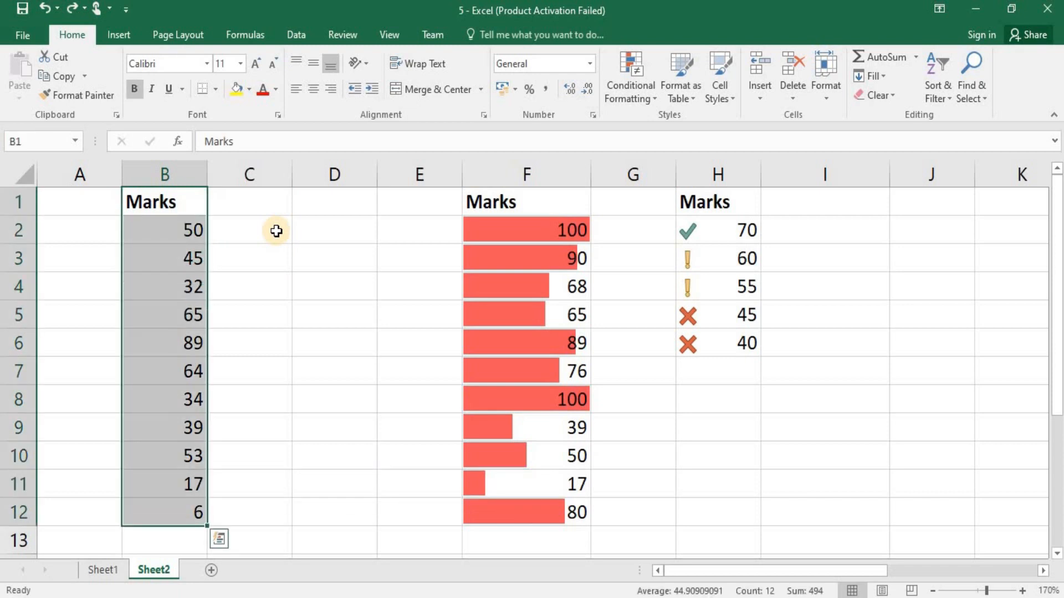
{"action": "key", "text": "alt"}
{"action": "key", "text": "h"}
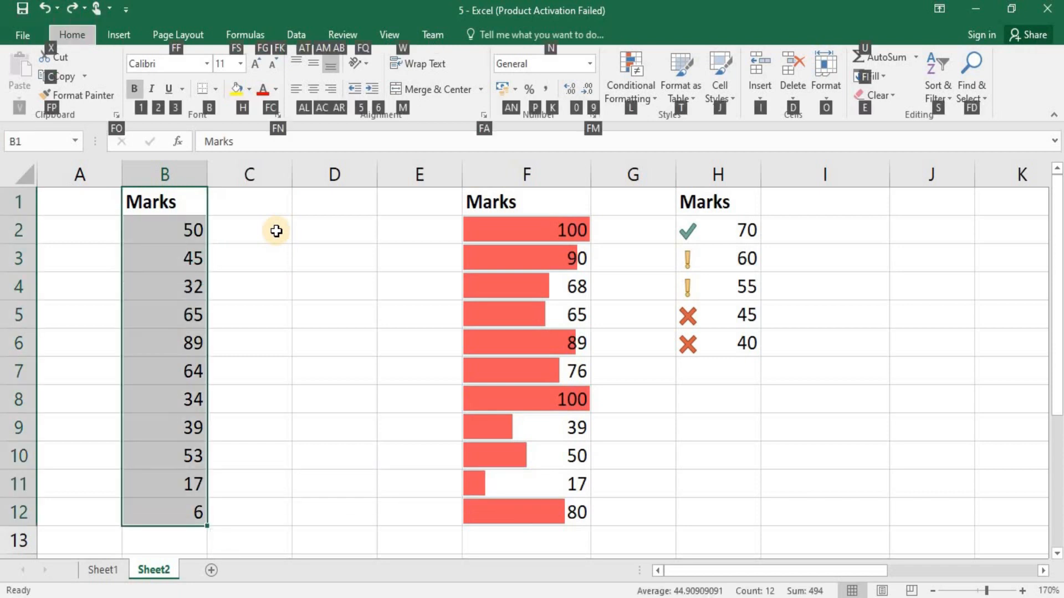
{"action": "key", "text": "l"}
{"action": "key", "text": "n"}
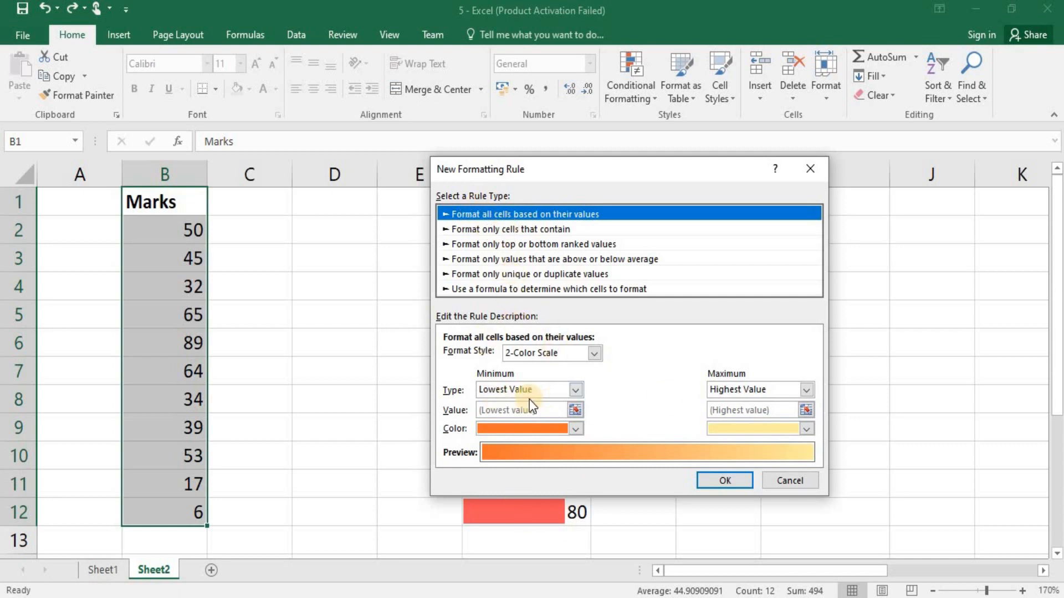
{"action": "left_click", "coordinate": [477, 229]}
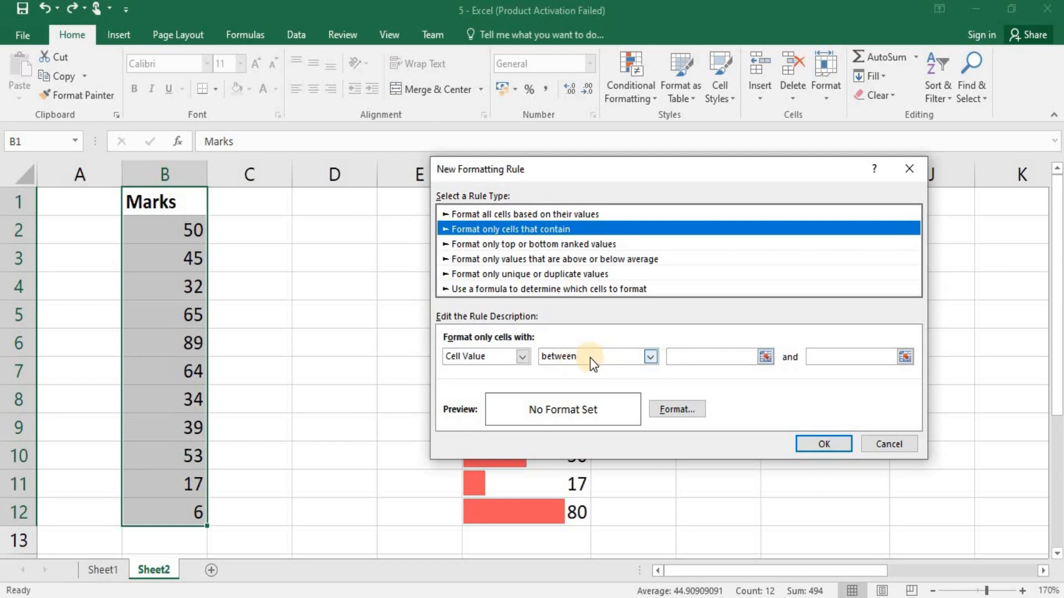
{"action": "left_click", "coordinate": [700, 355]}
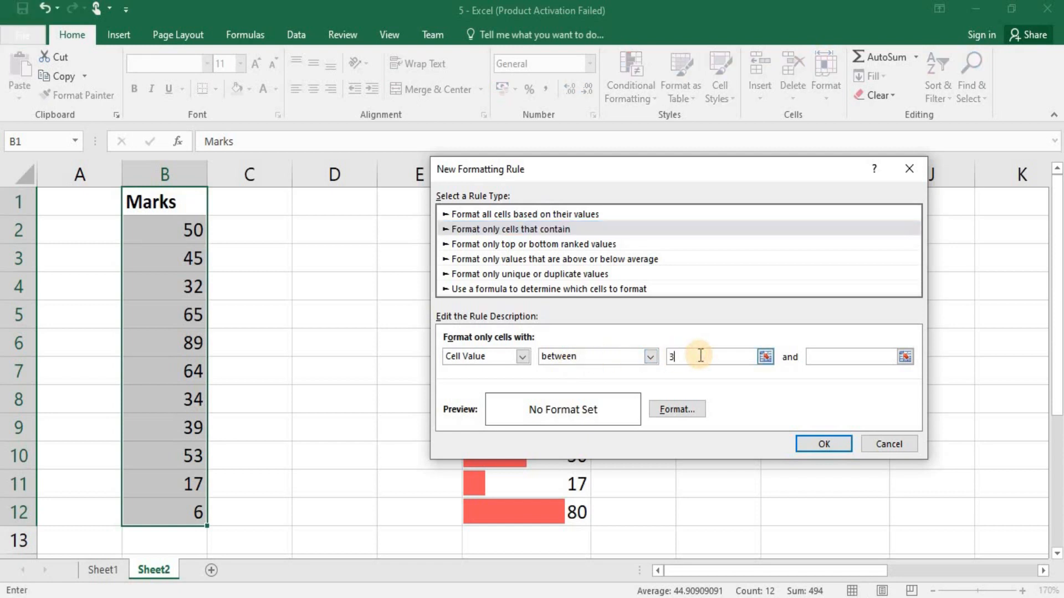
{"action": "type", "text": "30"}
{"action": "key", "text": "Tab"}
{"action": "type", "text": "40"}
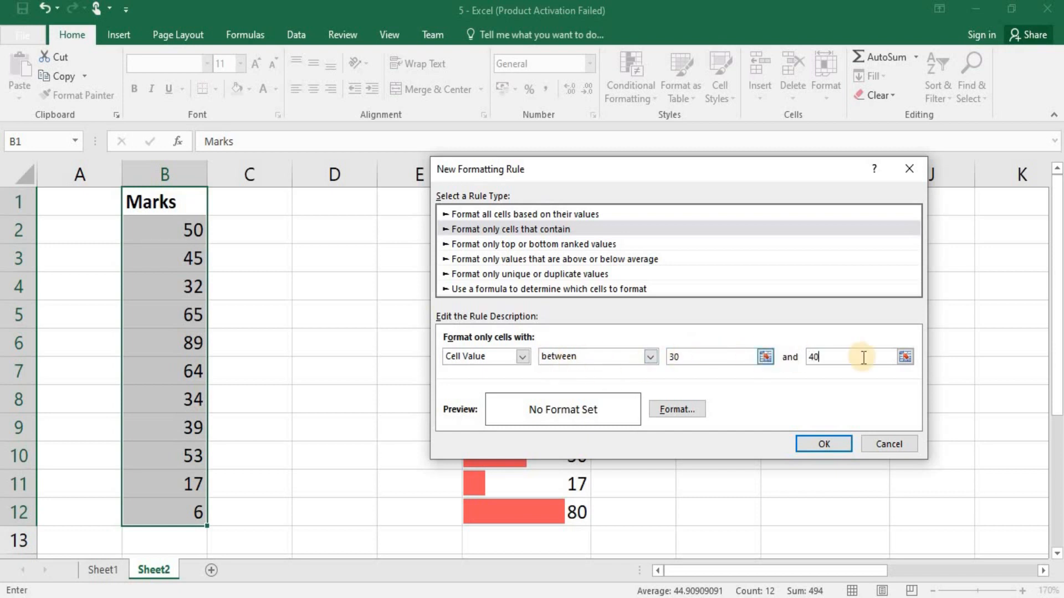
Give the new rule a green fill and white font, and apply it to the Marks in column B
{"action": "left_click", "coordinate": [678, 410]}
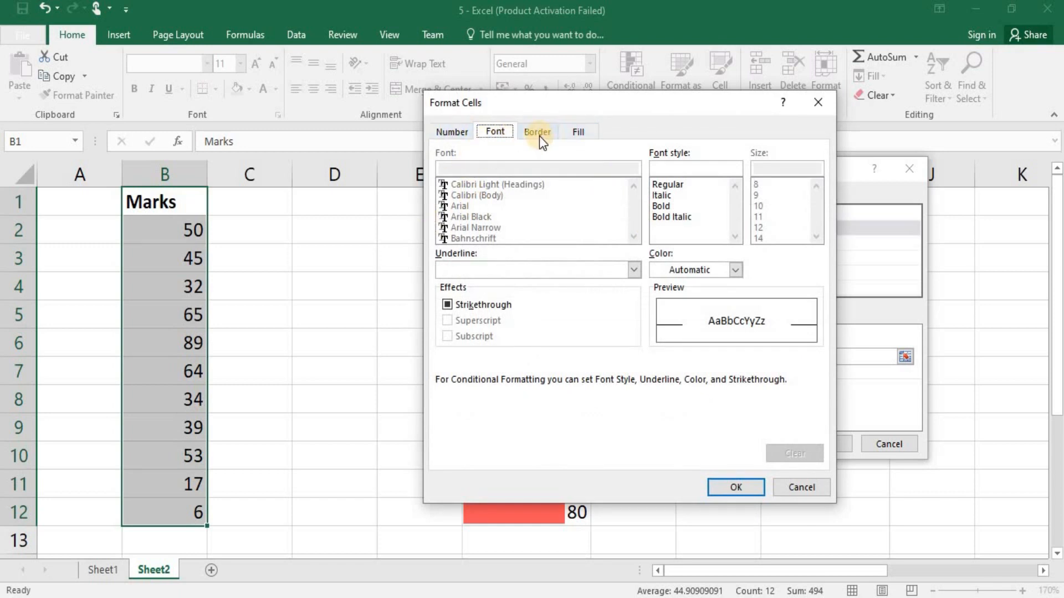
{"action": "left_click", "coordinate": [574, 135]}
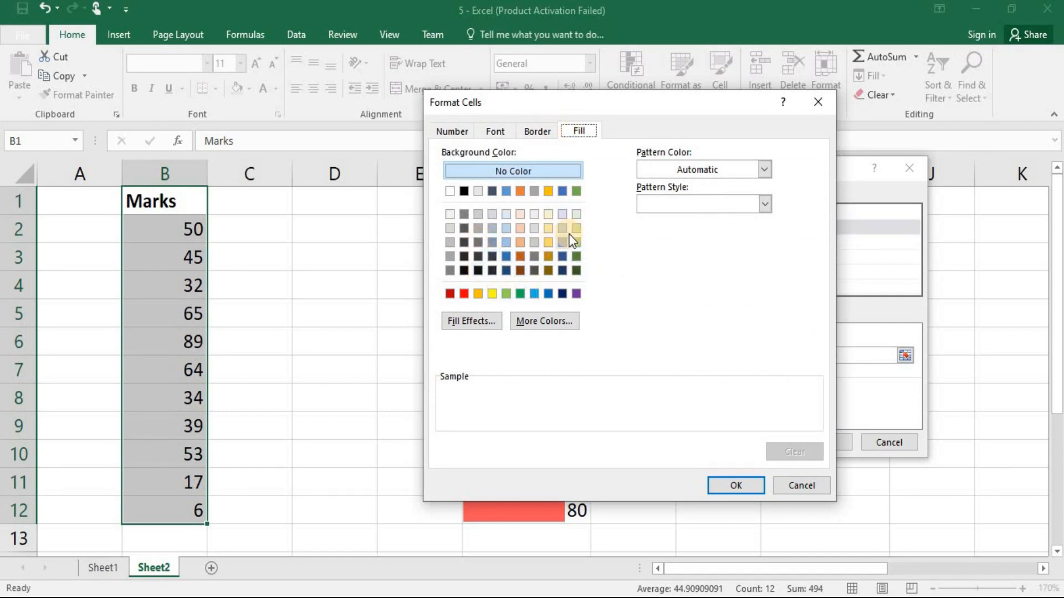
{"action": "left_click", "coordinate": [520, 293]}
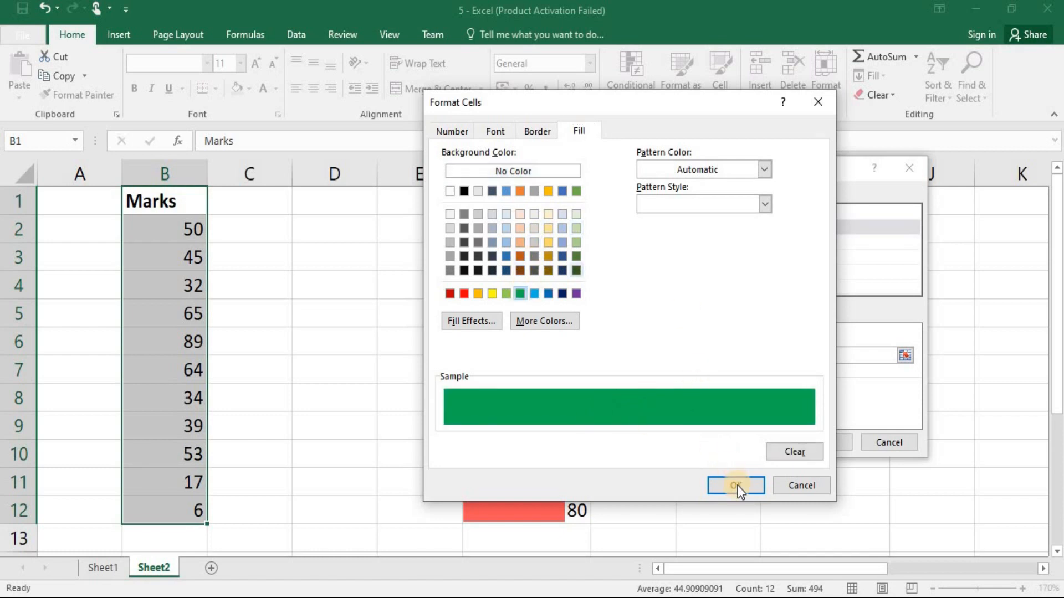
{"action": "left_click", "coordinate": [495, 131]}
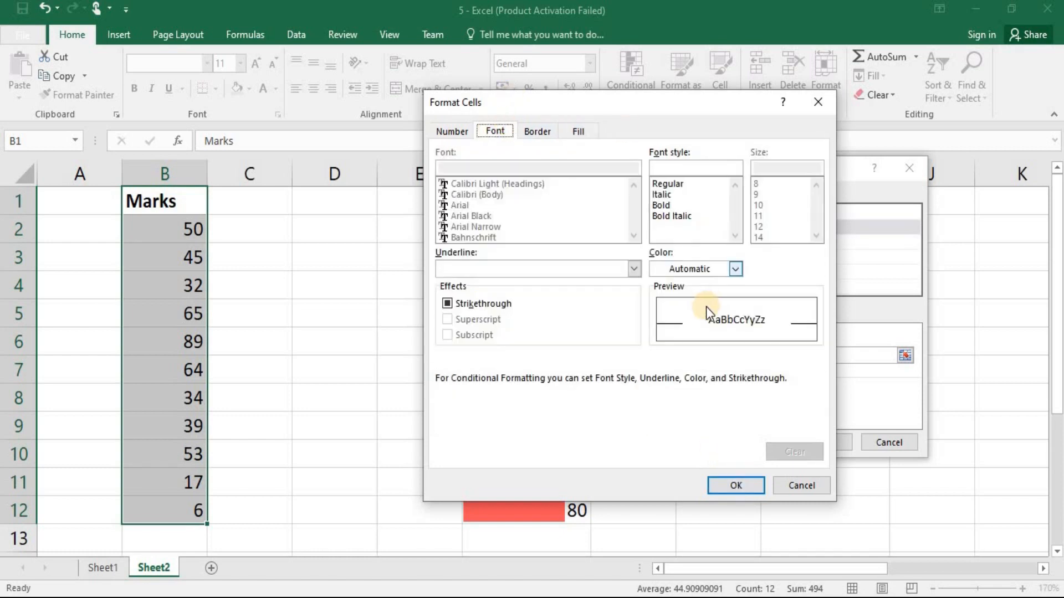
{"action": "left_click", "coordinate": [735, 269]}
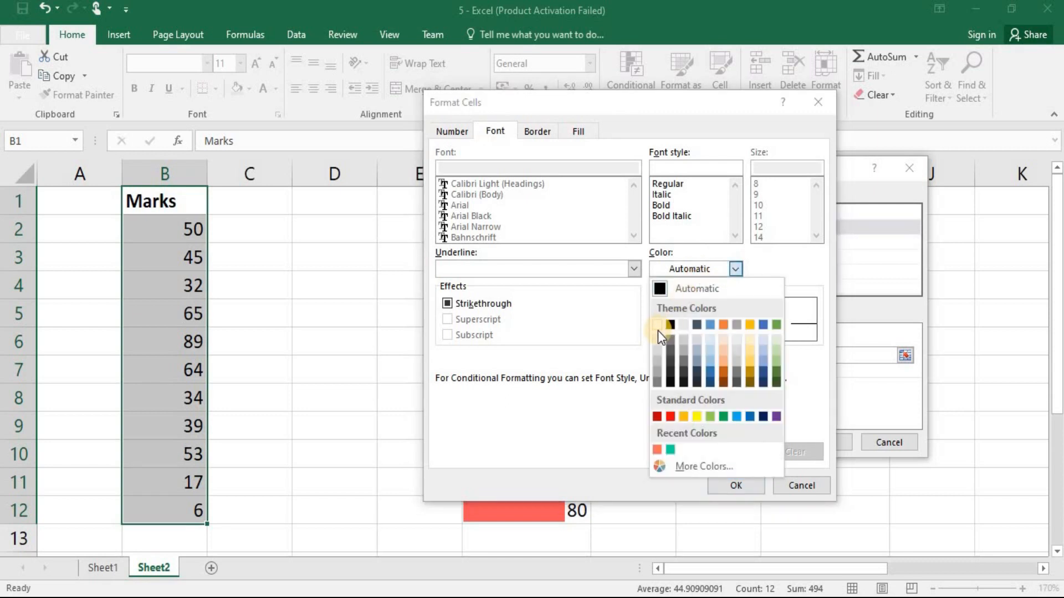
{"action": "left_click", "coordinate": [657, 325]}
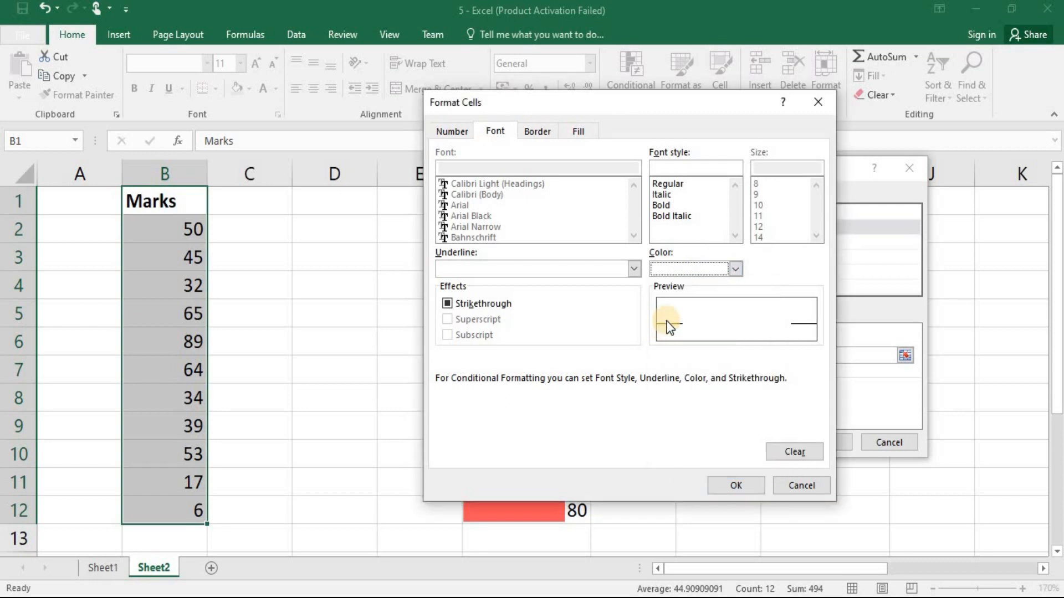
{"action": "left_click", "coordinate": [537, 131]}
{"action": "left_click", "coordinate": [496, 133]}
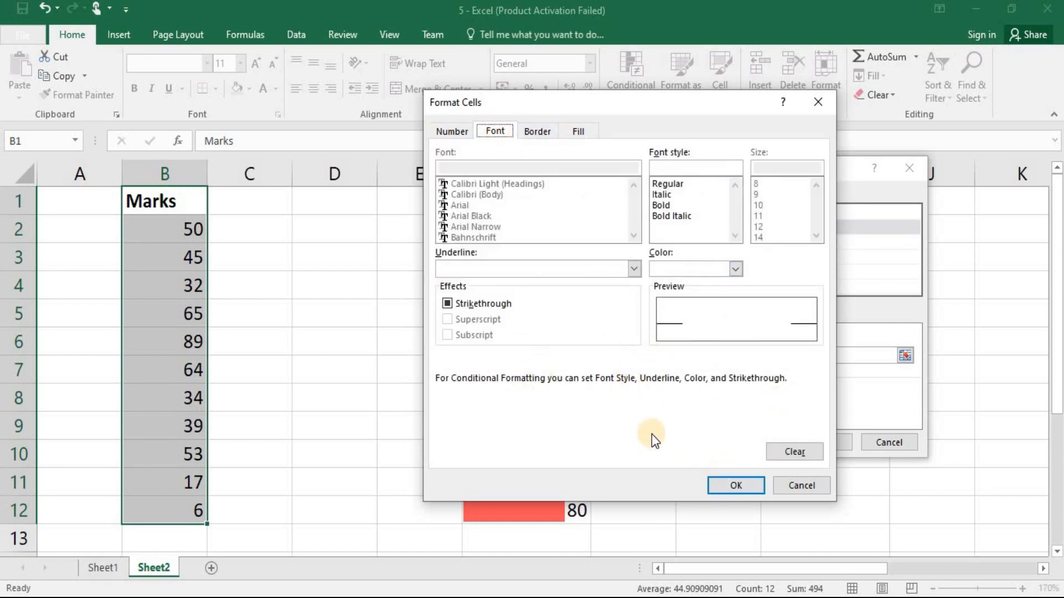
{"action": "left_click", "coordinate": [717, 484]}
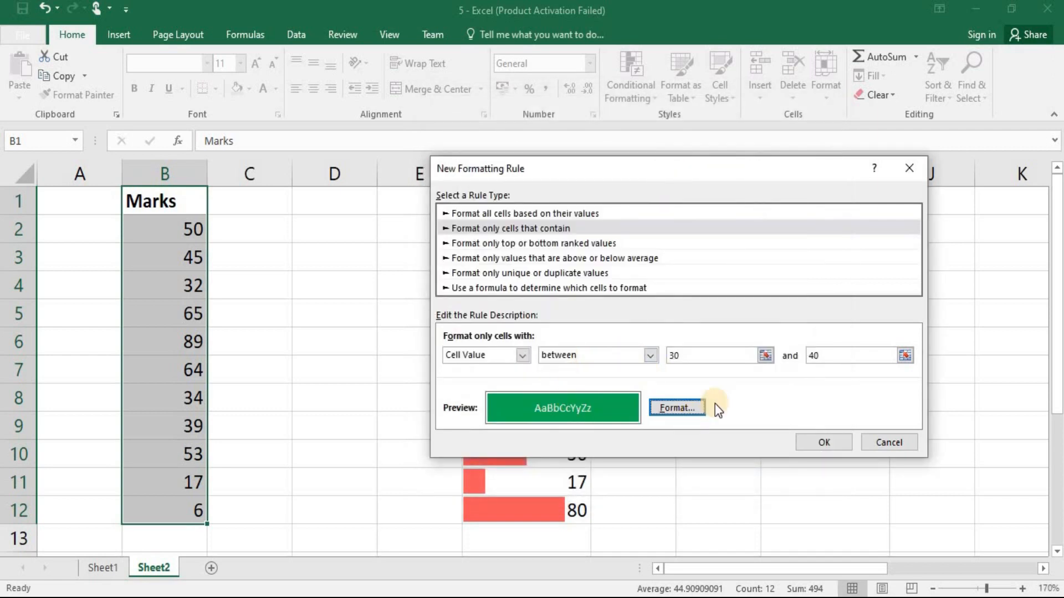
{"action": "left_click", "coordinate": [806, 443]}
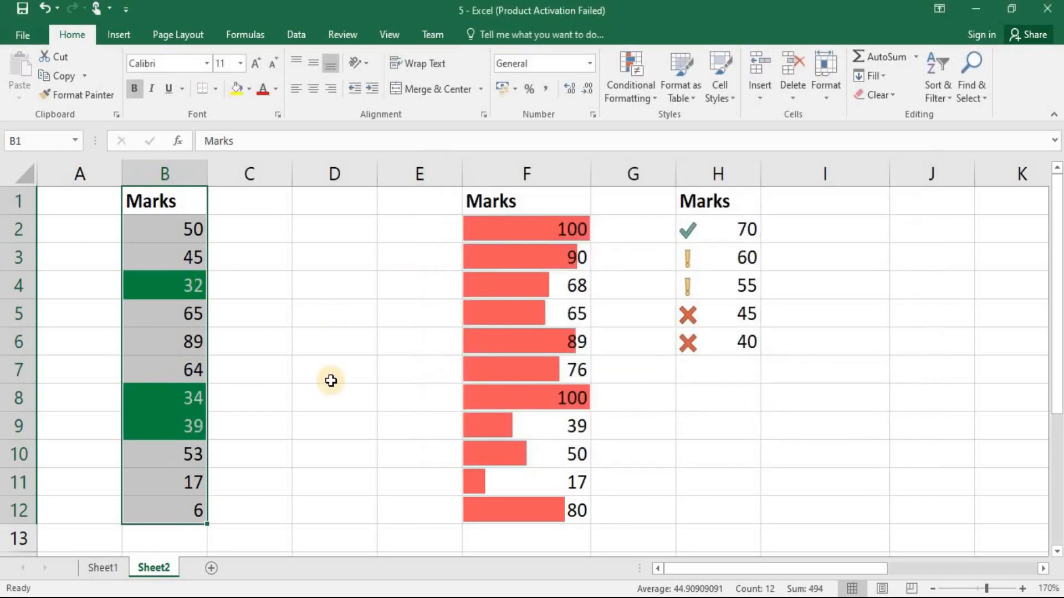
{"action": "left_click", "coordinate": [331, 381]}
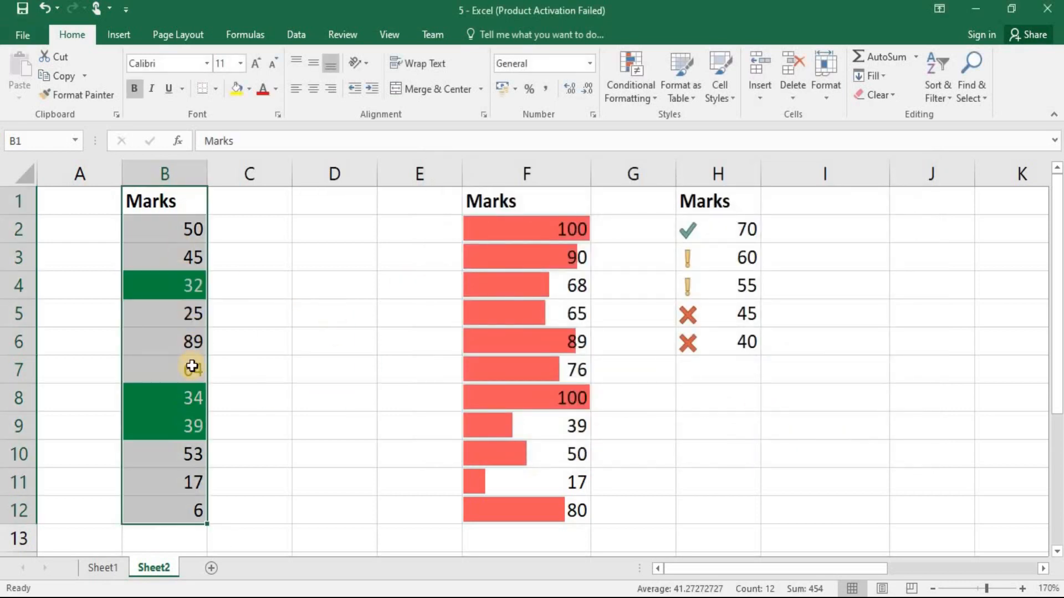
{"action": "left_click", "coordinate": [184, 274]}
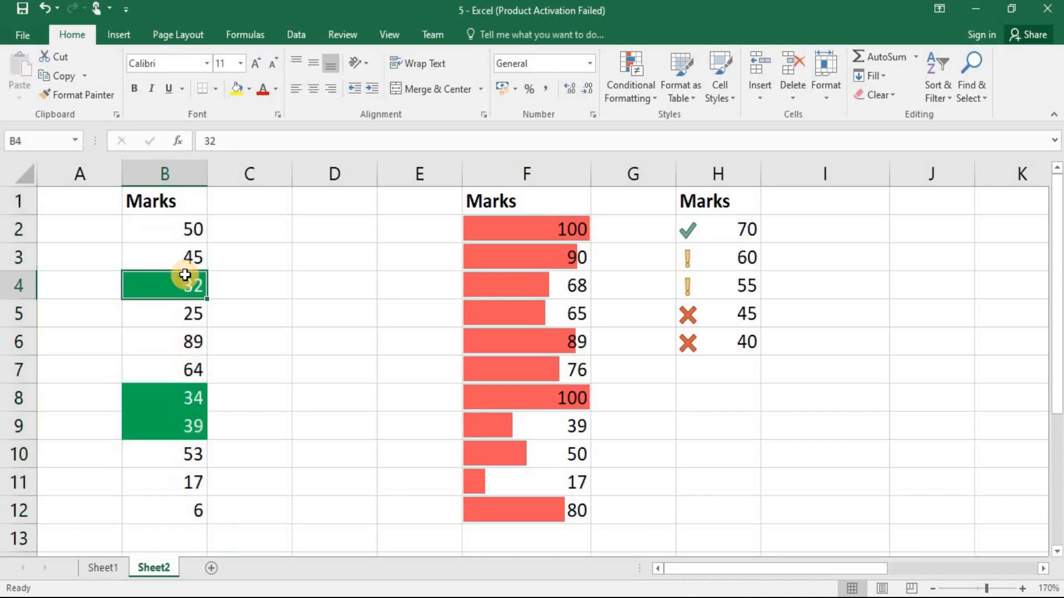
{"action": "key", "text": "Right"}
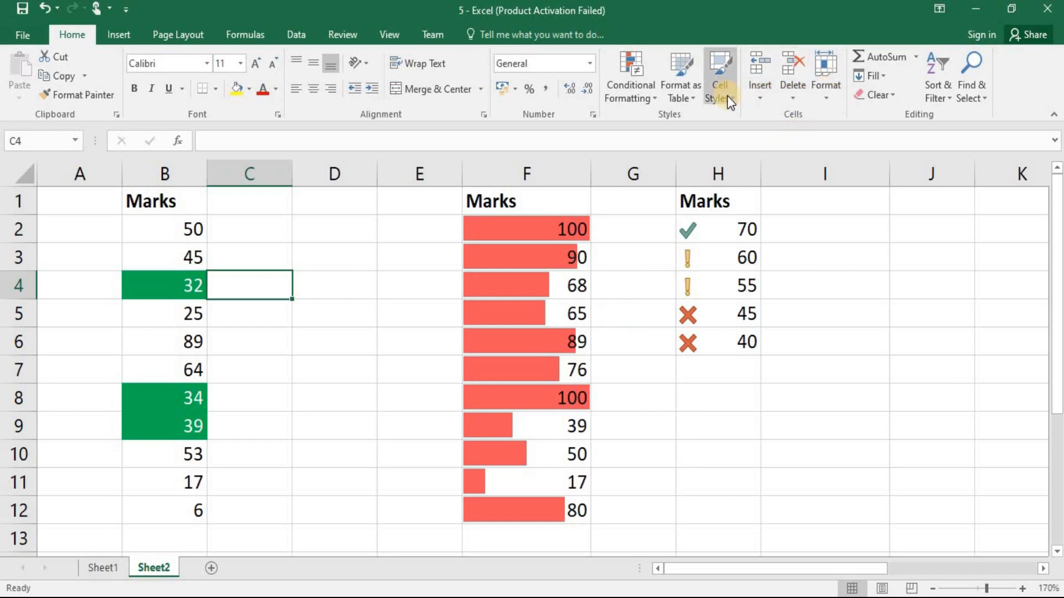
Clear the conditional formatting rules from the entire sheet, and undo the clearing
{"action": "left_click", "coordinate": [652, 100]}
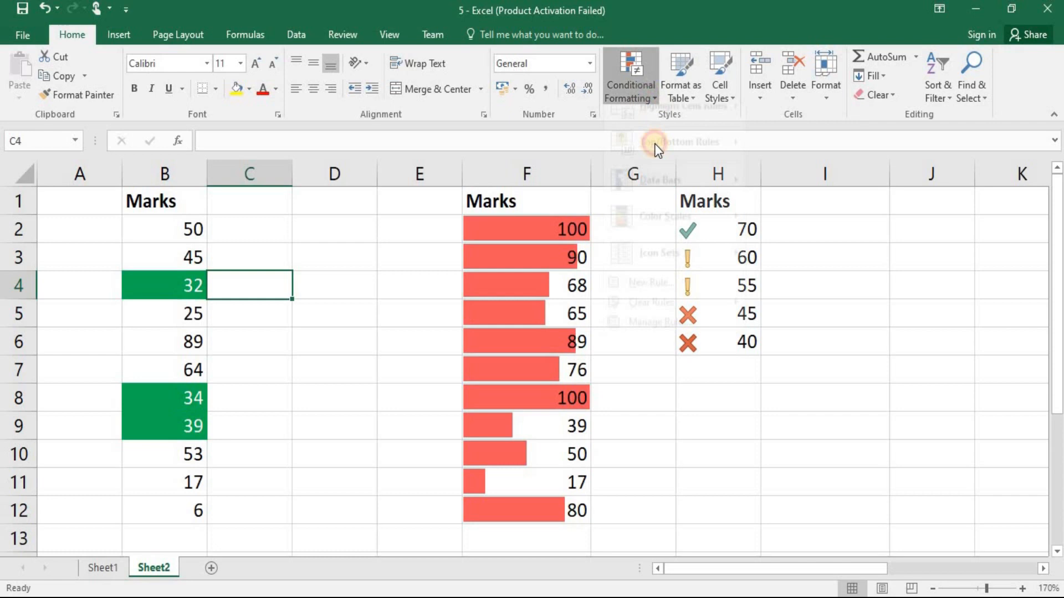
{"action": "mouse_move", "coordinate": [660, 326]}
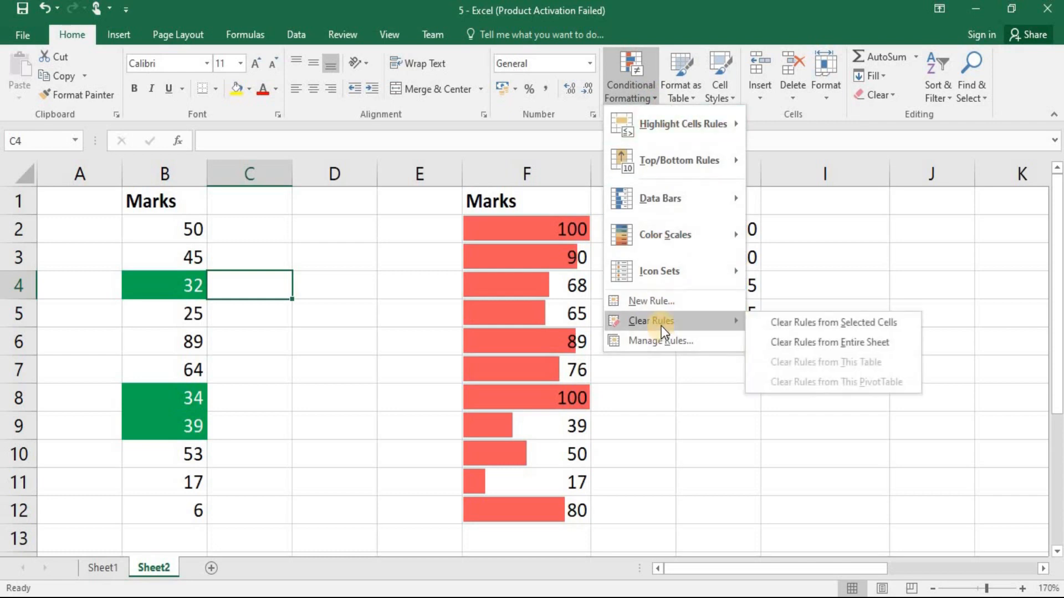
{"action": "left_click", "coordinate": [836, 341]}
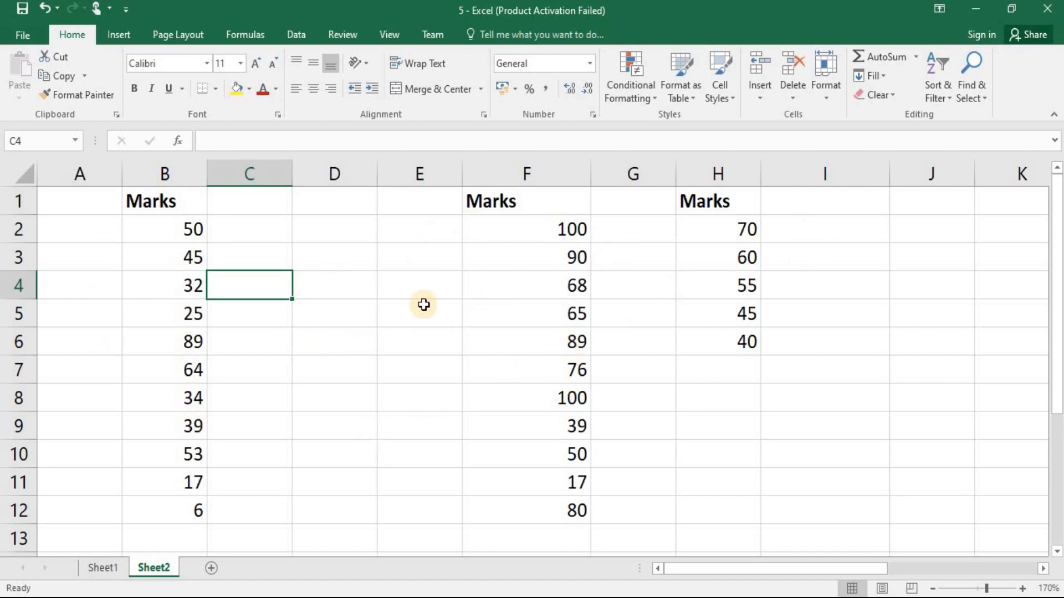
{"action": "key", "text": "ctrl+z"}
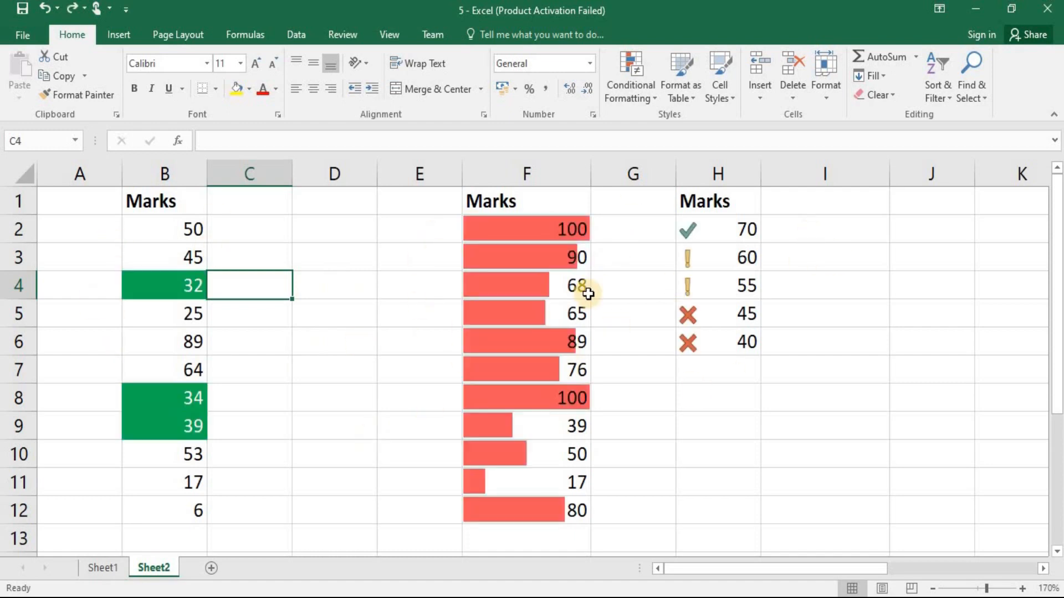
{"action": "left_click", "coordinate": [371, 286]}
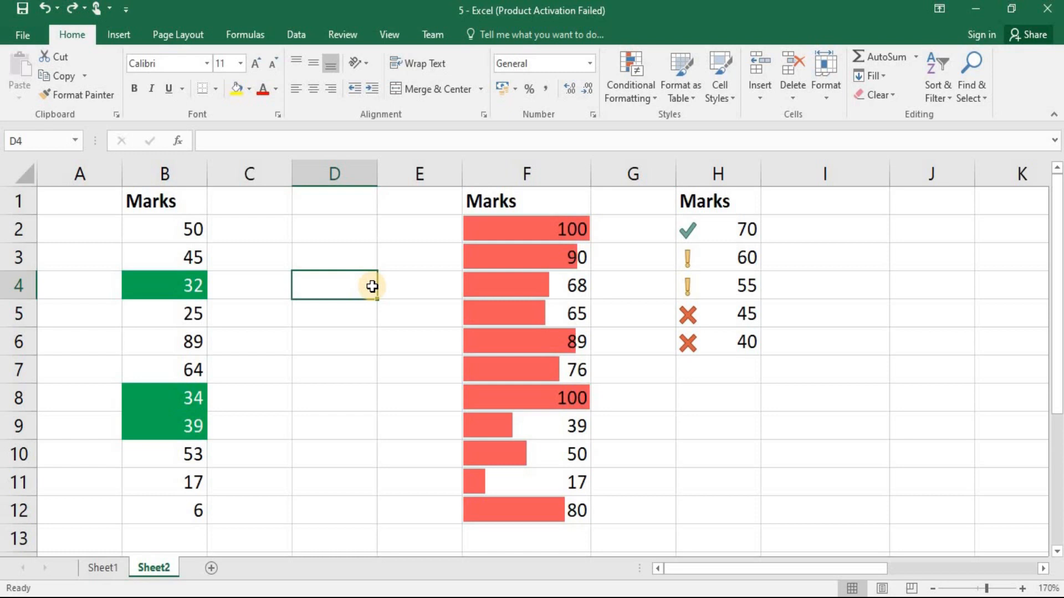
Clear the conditional formatting rules from only the Marks in B2:B12
{"action": "left_click", "coordinate": [195, 217]}
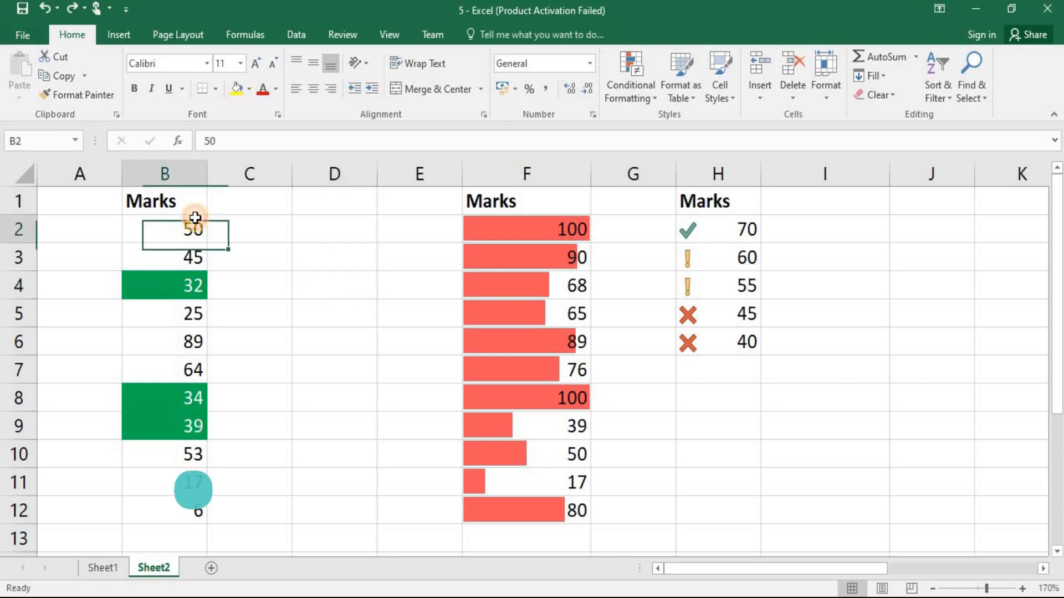
{"action": "key", "text": "ctrl+shift+Down"}
{"action": "key", "text": "alt"}
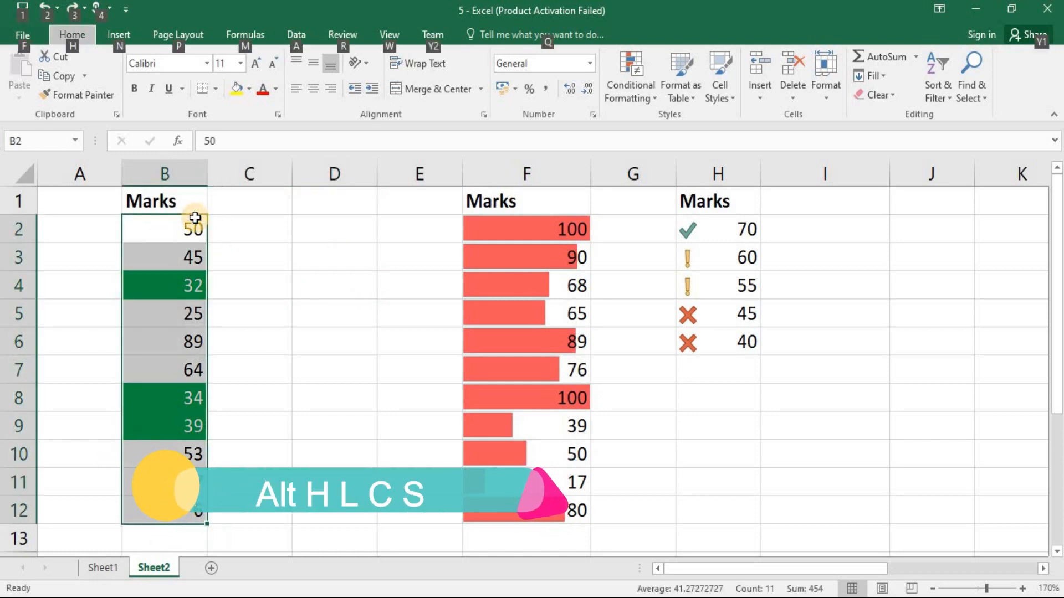
{"action": "key", "text": "h"}
{"action": "key", "text": "l"}
{"action": "key", "text": "c"}
{"action": "key", "text": "s"}
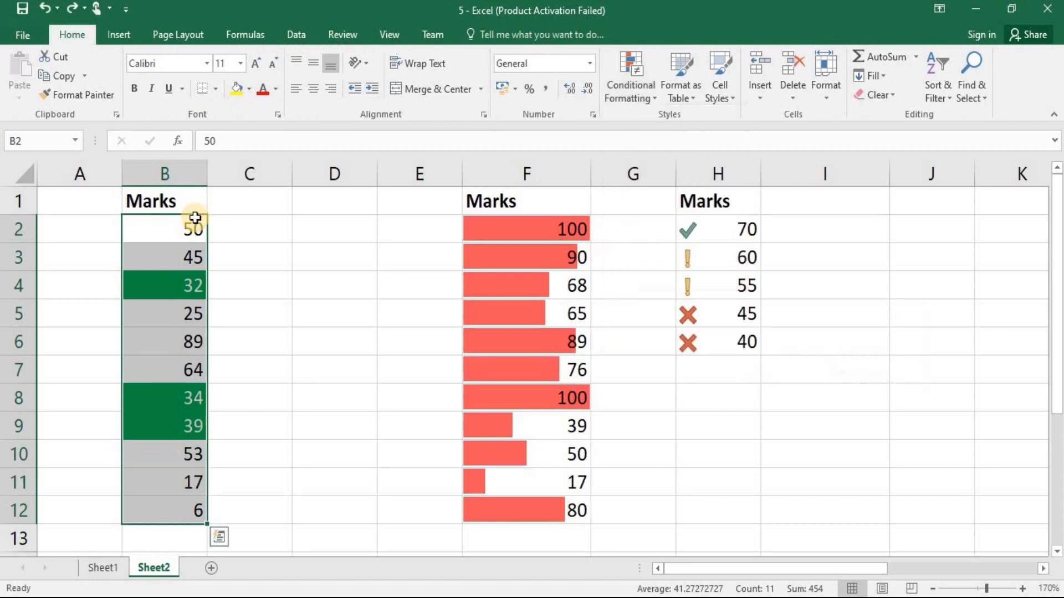
{"action": "left_click", "coordinate": [181, 390]}
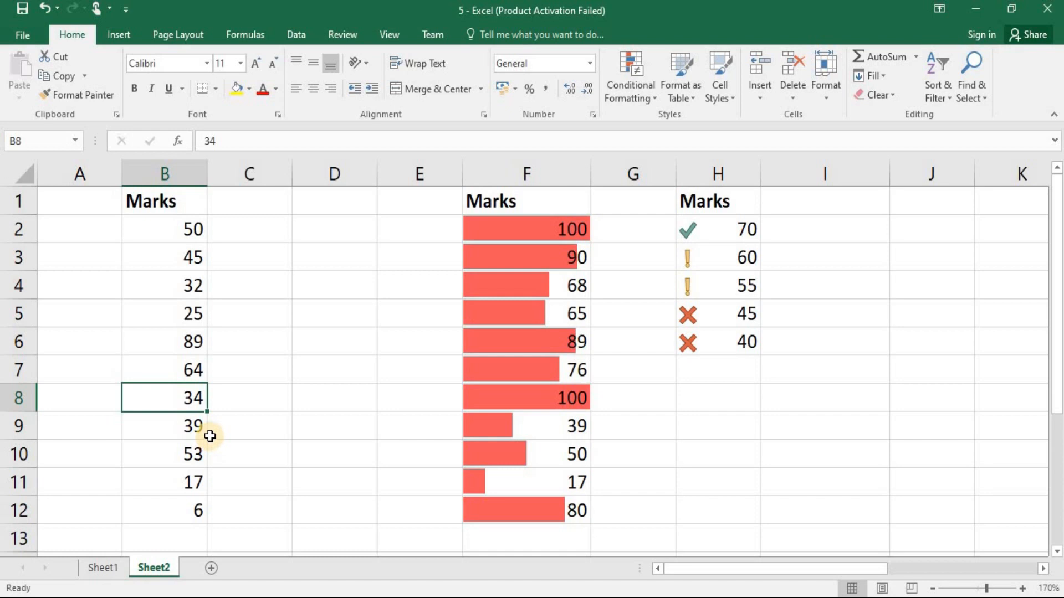
{"action": "left_click", "coordinate": [274, 387]}
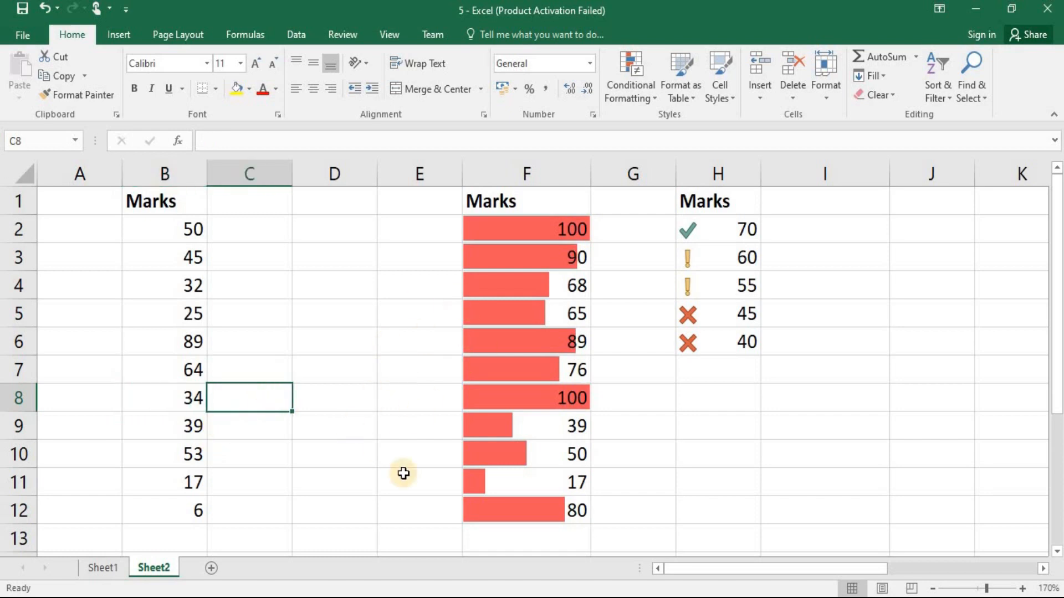
Clear all remaining conditional formatting rules from the entire sheet, including the data bars and icon set
{"action": "key", "text": "alt+h"}
{"action": "key", "text": "l"}
{"action": "key", "text": "c"}
{"action": "key", "text": "e"}
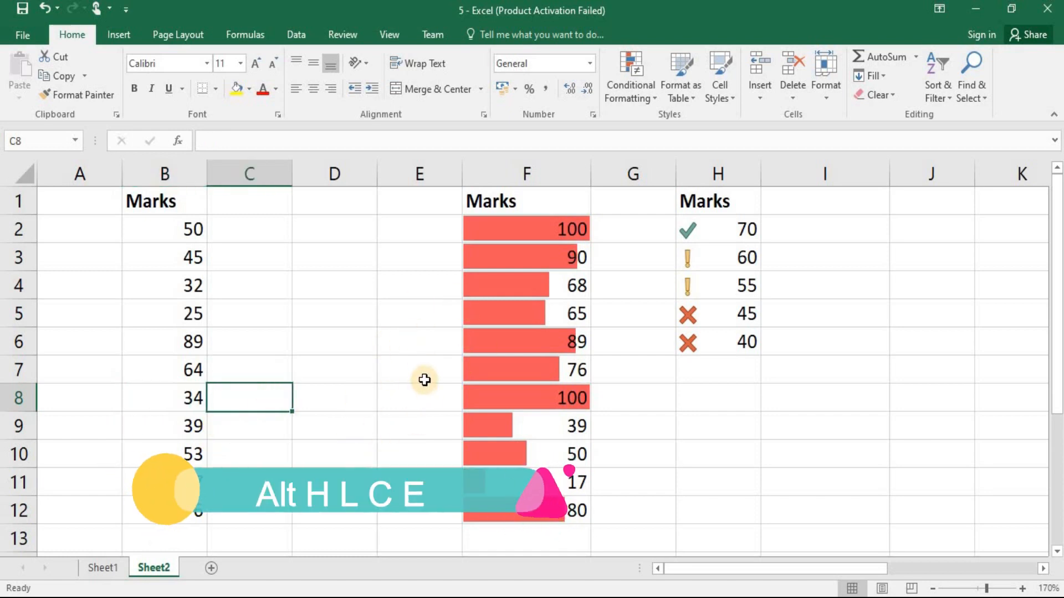
{"action": "left_click", "coordinate": [424, 380]}
{"action": "key", "text": "alt+h"}
{"action": "key", "text": "l"}
{"action": "key", "text": "c"}
{"action": "key", "text": "e"}
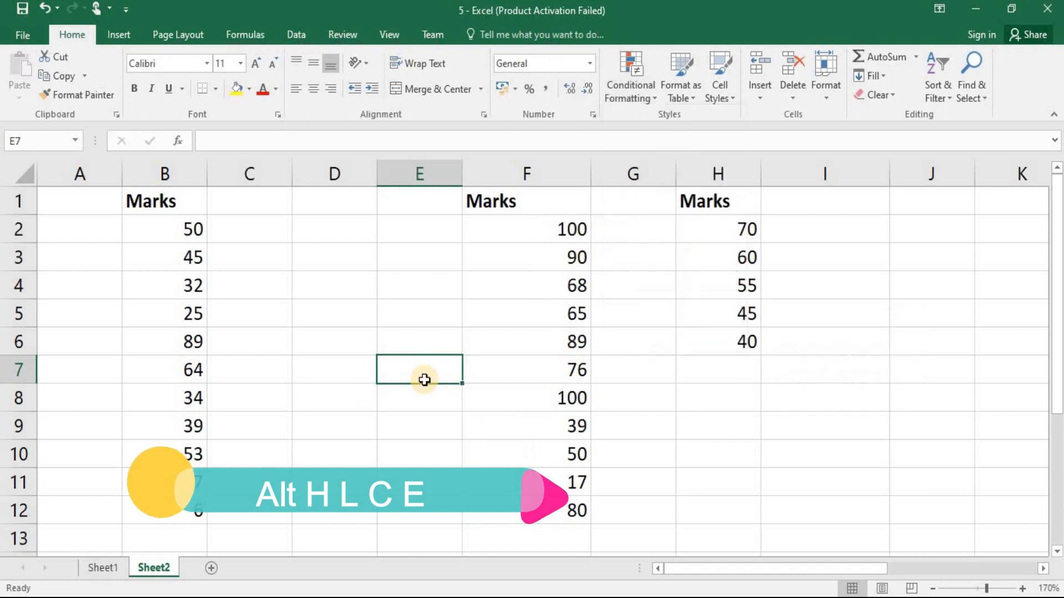
{"action": "key", "text": "Return"}
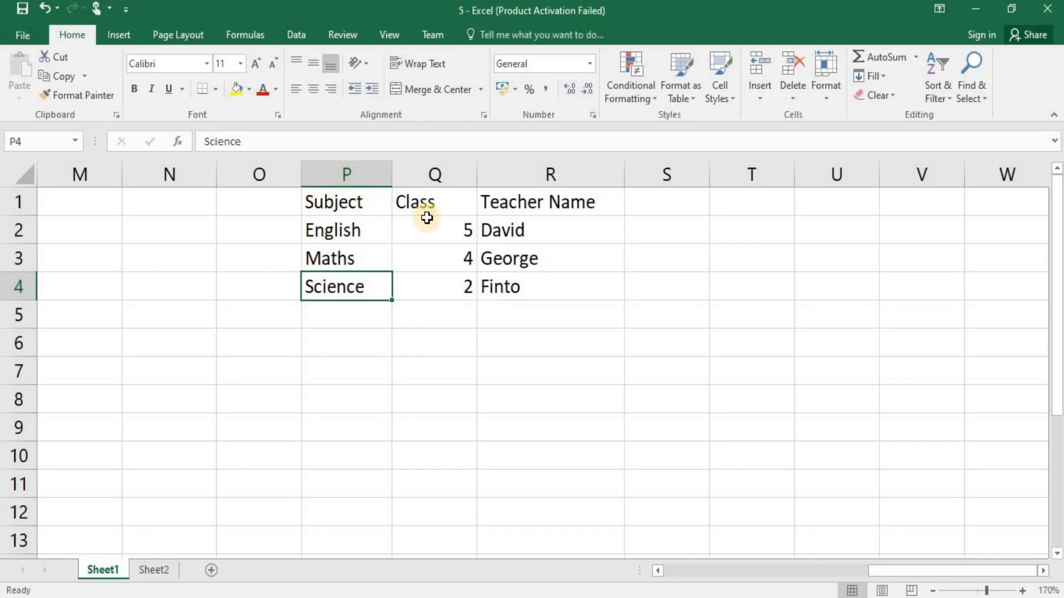
Format the Subject, Class and Teacher Name data in P1:R4 as a table with a light gold table style
{"action": "key", "text": "Up"}
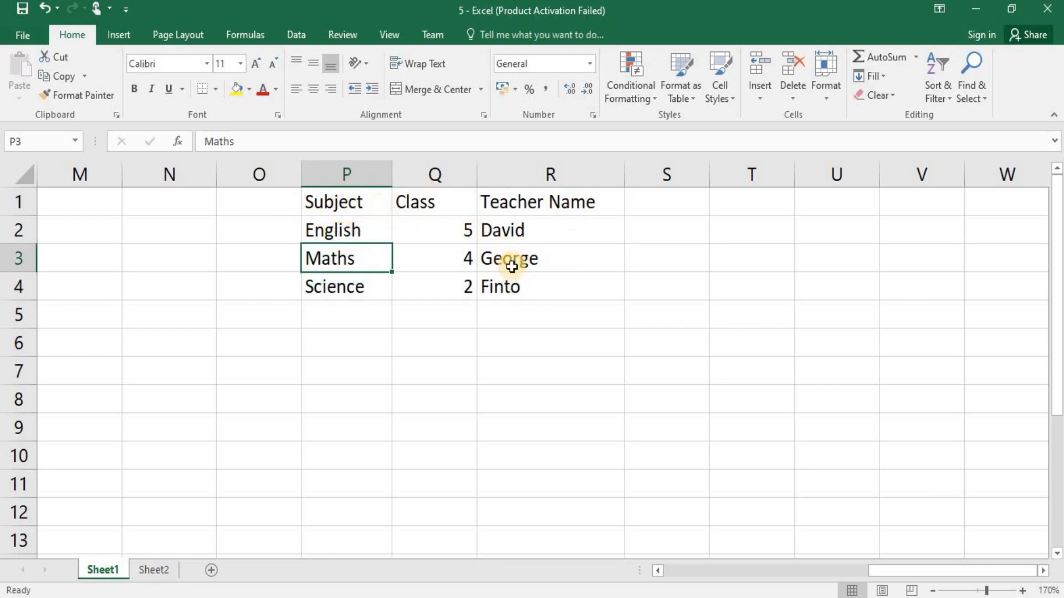
{"action": "key", "text": "Up"}
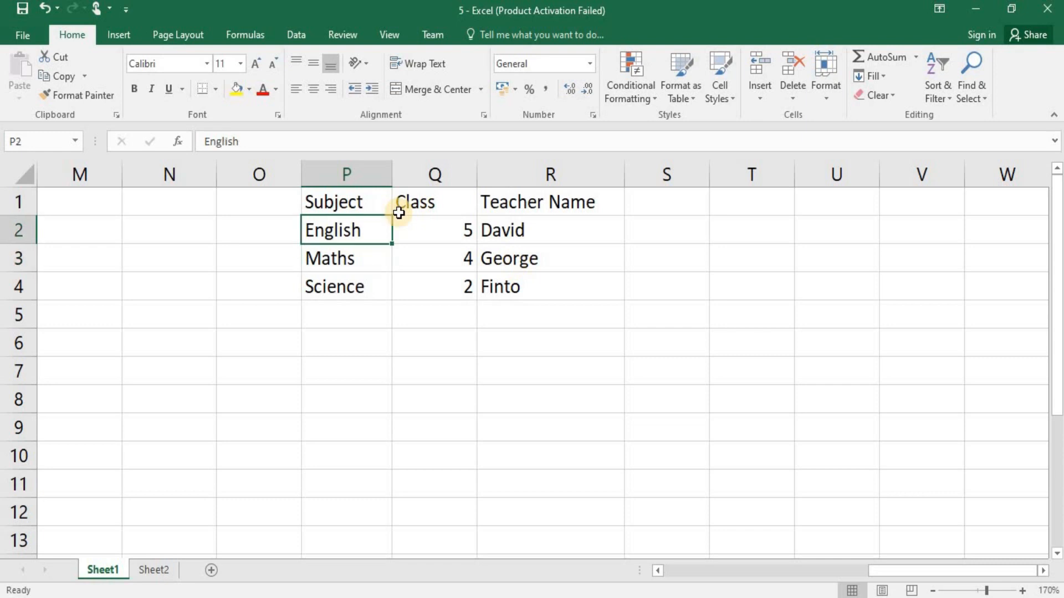
{"action": "key", "text": "Up"}
{"action": "key", "text": "shift+Down"}
{"action": "key", "text": "shift+Right"}
{"action": "key", "text": "shift+Down"}
{"action": "key", "text": "shift+Right"}
{"action": "key", "text": "shift+Down"}
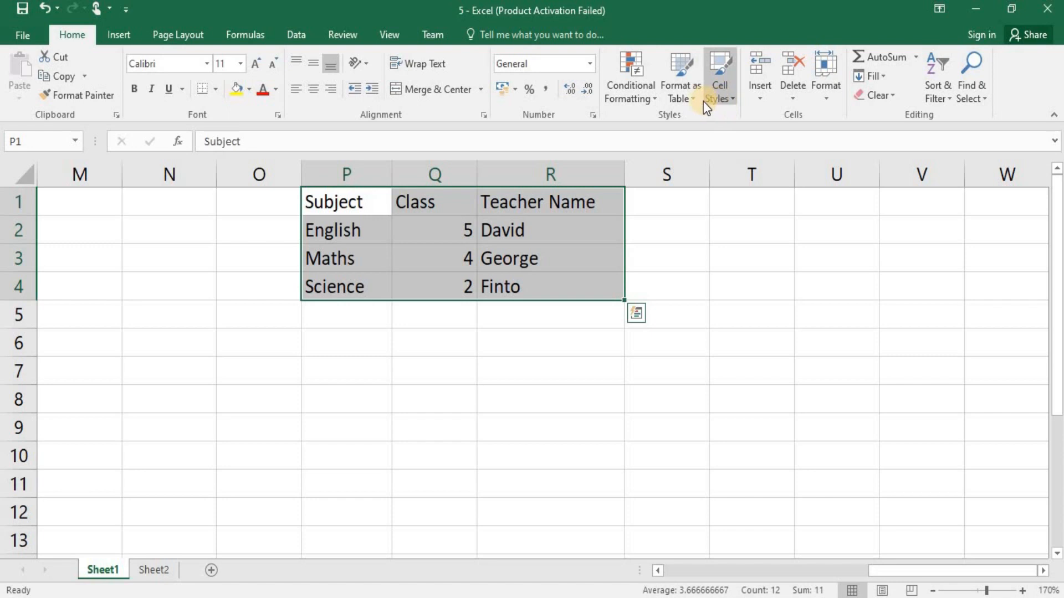
{"action": "left_click", "coordinate": [689, 102]}
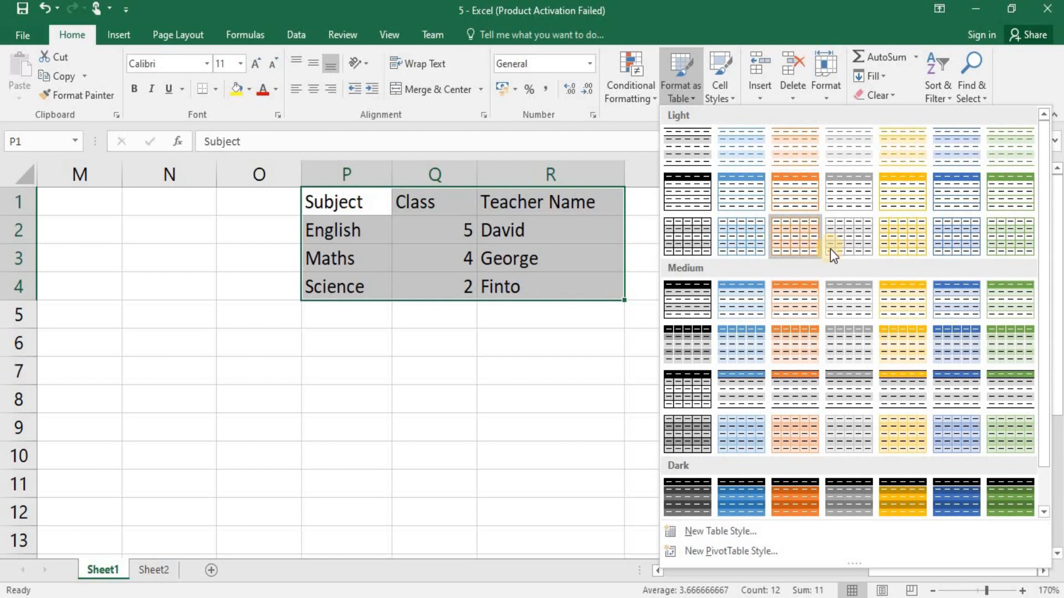
{"action": "left_click", "coordinate": [901, 214]}
{"action": "left_click", "coordinate": [582, 359]}
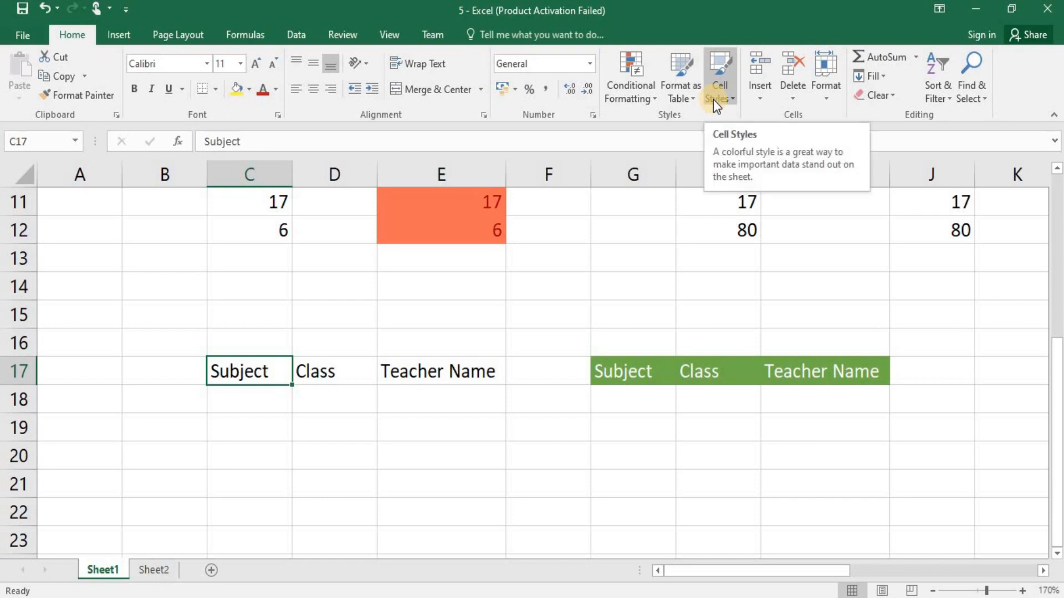
Apply the Accent6 cell style to the Subject, Class and Teacher Name headings in C17:E17
{"action": "left_click", "coordinate": [718, 98]}
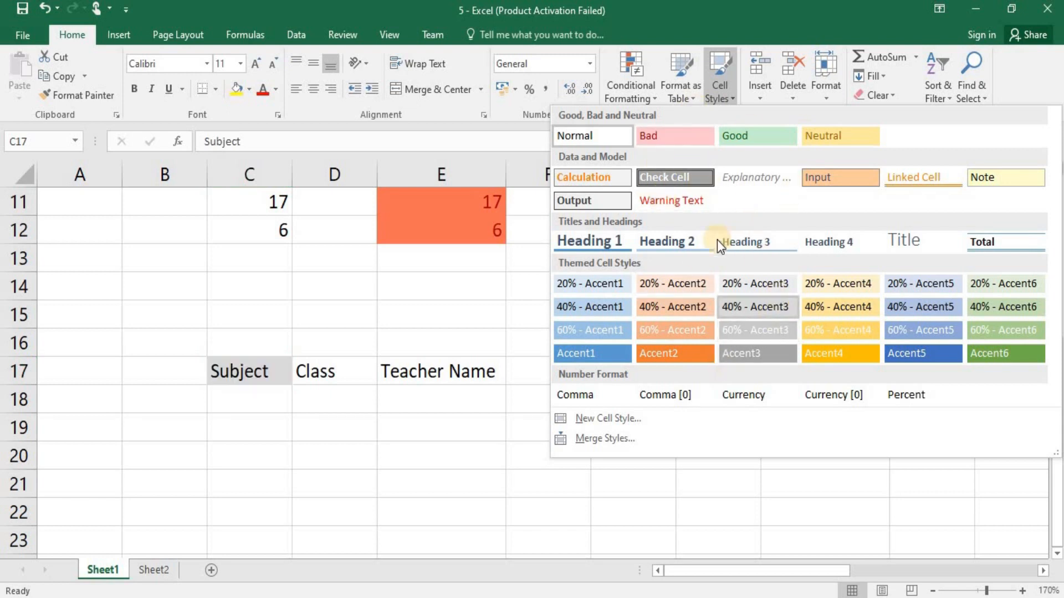
{"action": "left_click", "coordinate": [730, 99]}
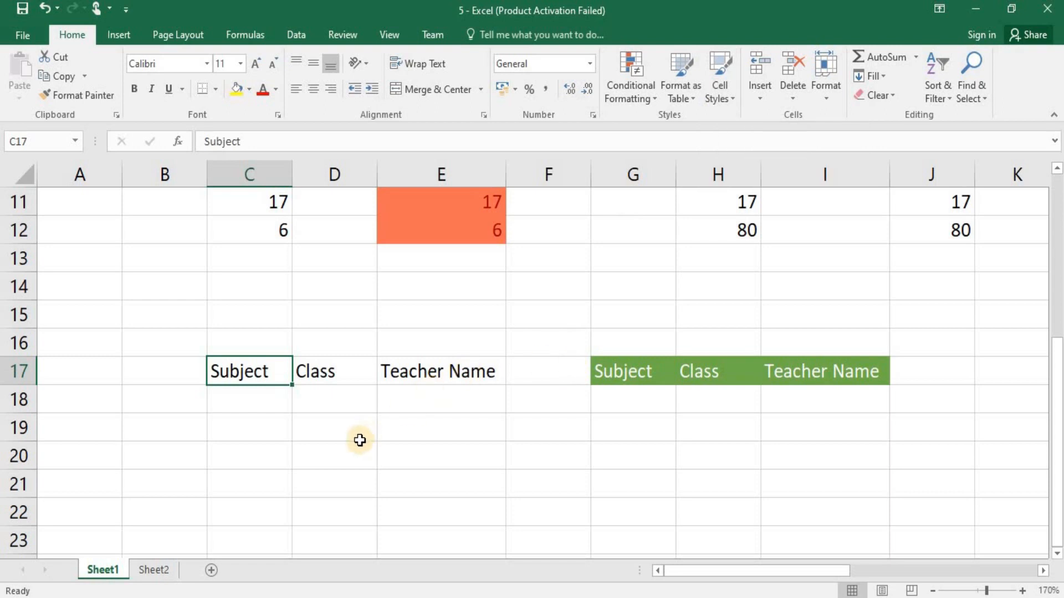
{"action": "key", "text": "shift+Right"}
{"action": "key", "text": "shift+Right"}
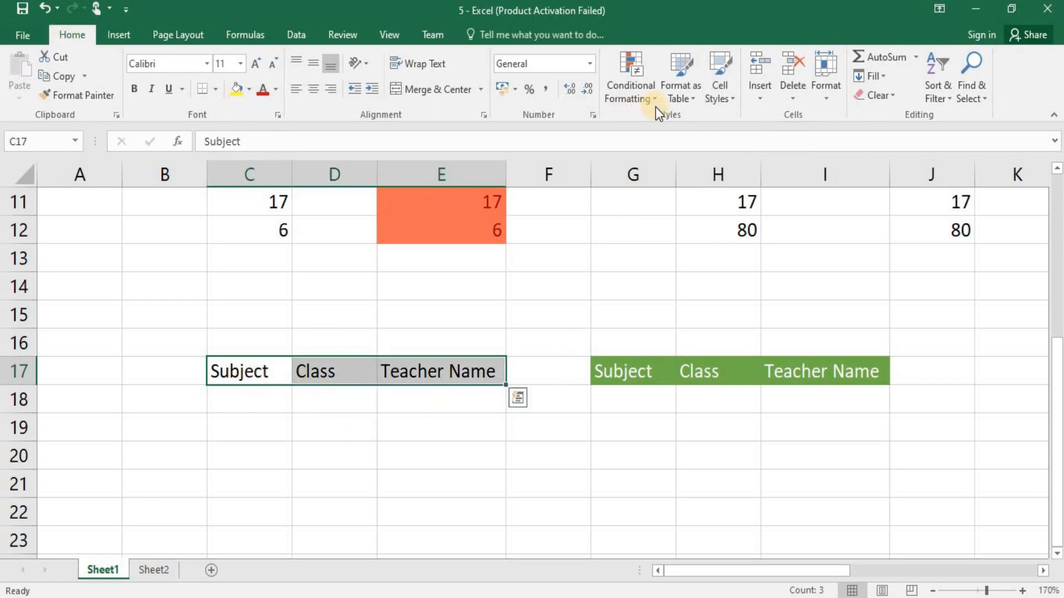
{"action": "left_click", "coordinate": [729, 100]}
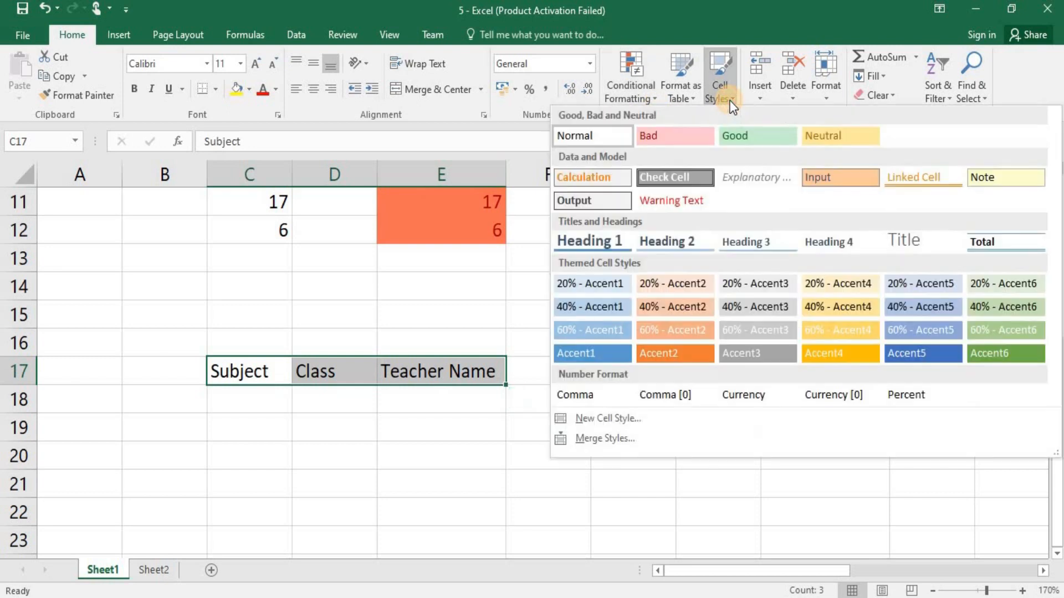
{"action": "left_click", "coordinate": [987, 352]}
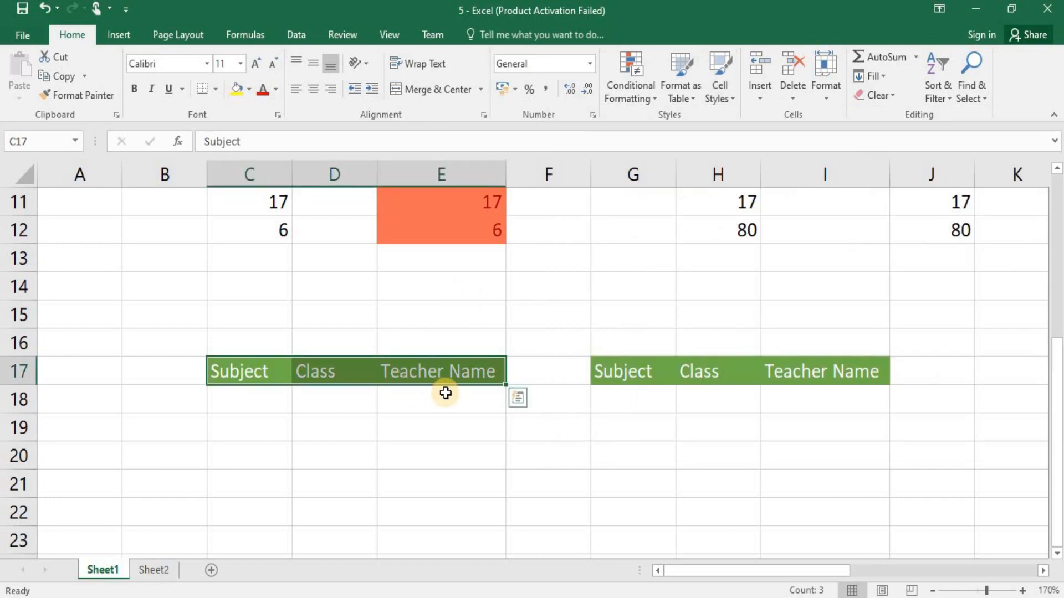